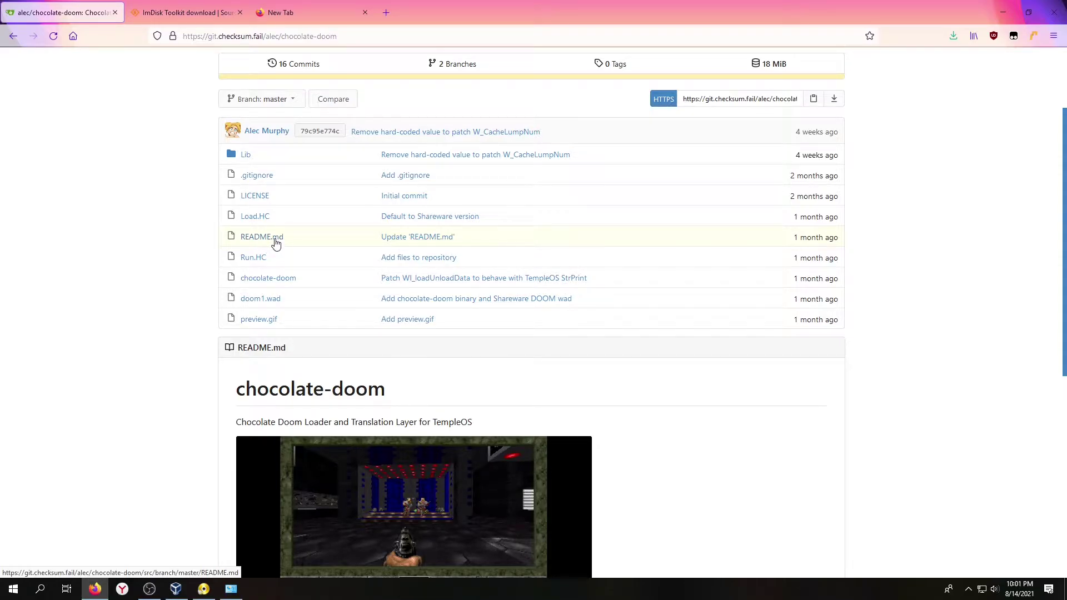
Step: View the ImDisk Toolkit download page and return to the chocolate-doom repository page
click(183, 12)
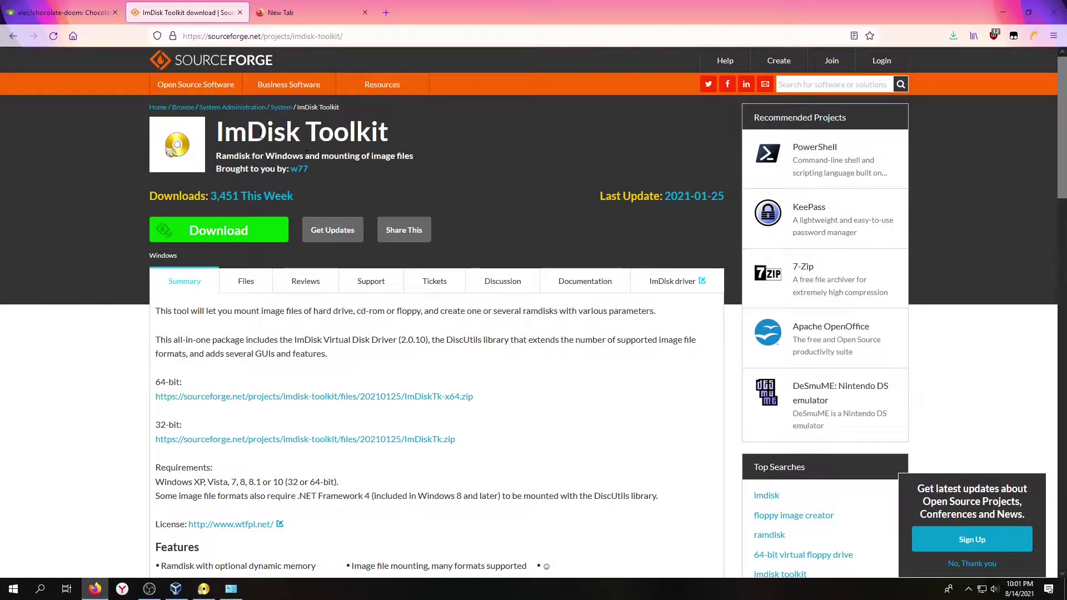
drag(216, 133, 391, 134)
click(391, 131)
click(66, 12)
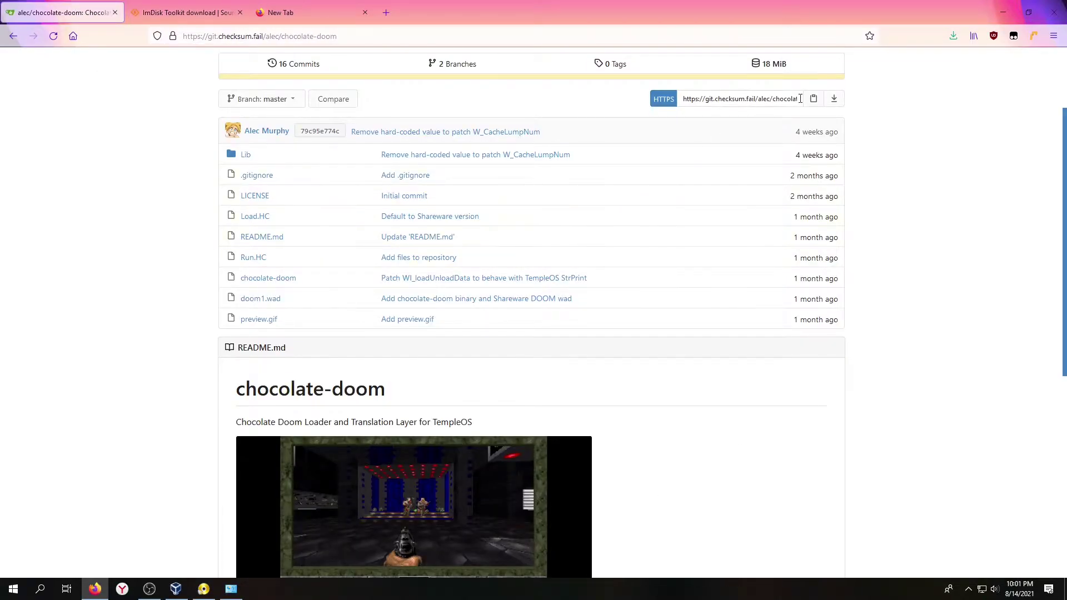
click(833, 98)
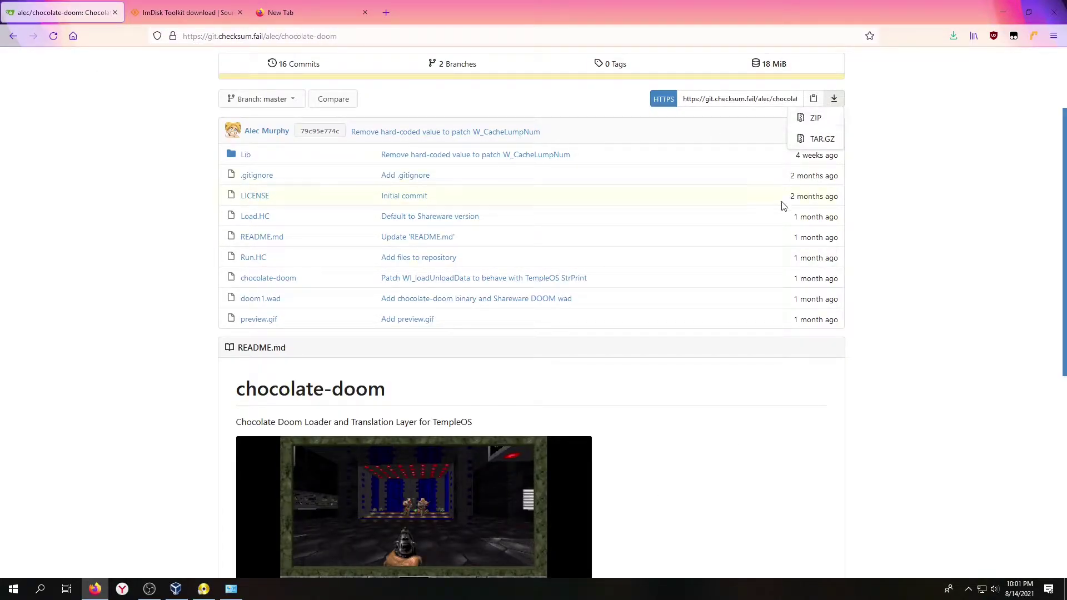
click(816, 119)
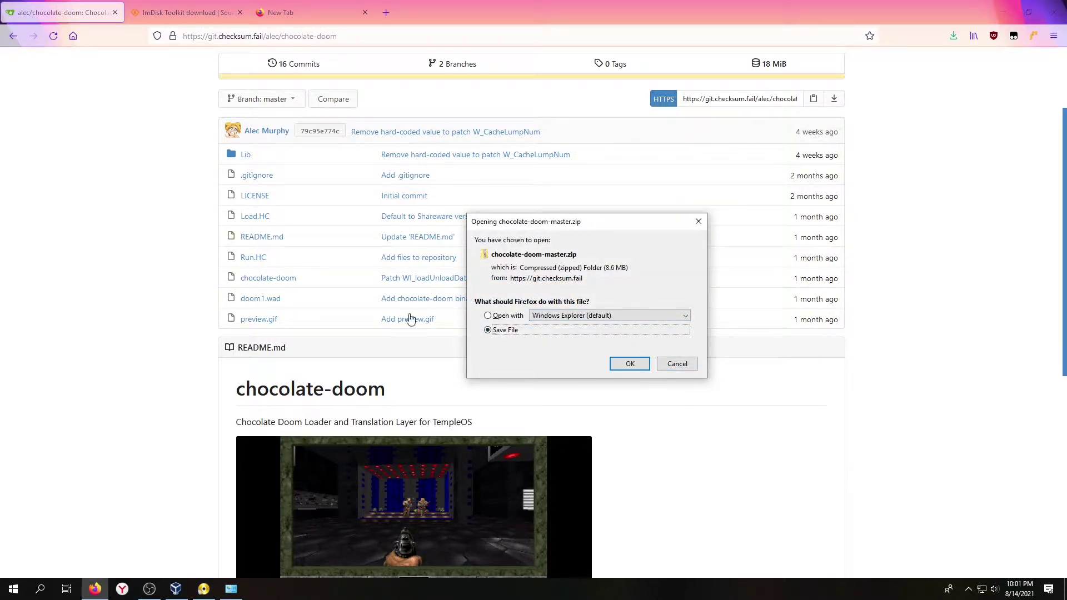
click(677, 363)
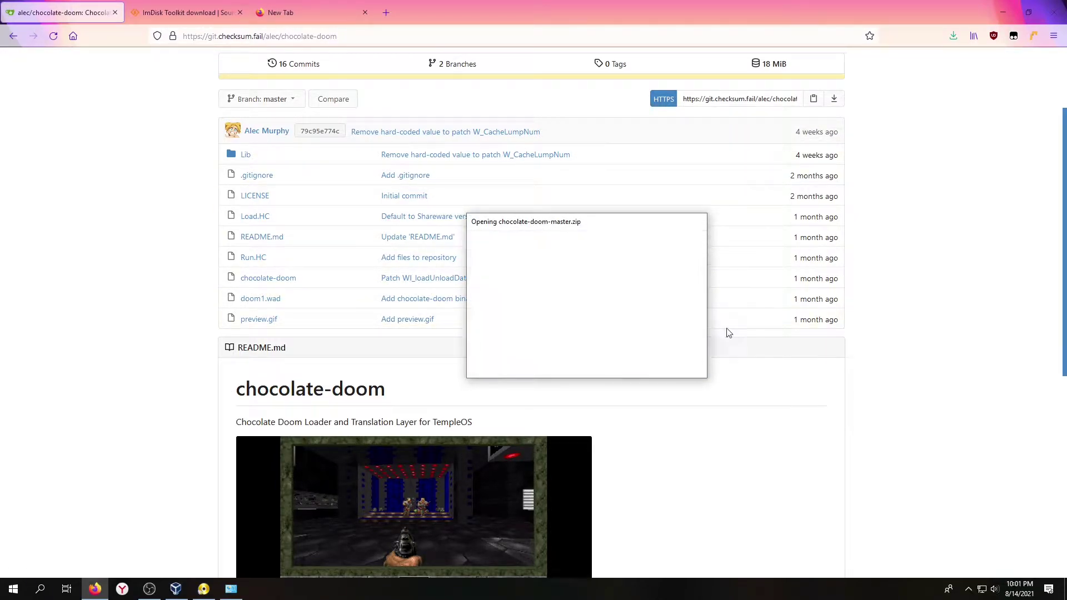
Step: Open the downloaded chocolate-doom-master(2).zip archive and move its window to the side of the screen
click(953, 36)
click(805, 107)
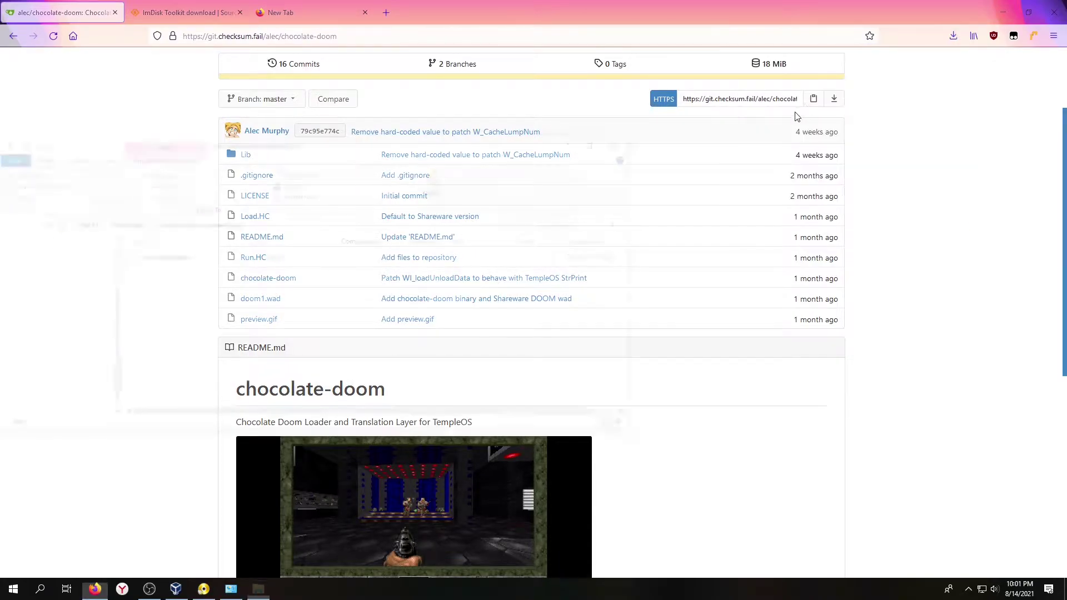
drag(319, 154, 212, 148)
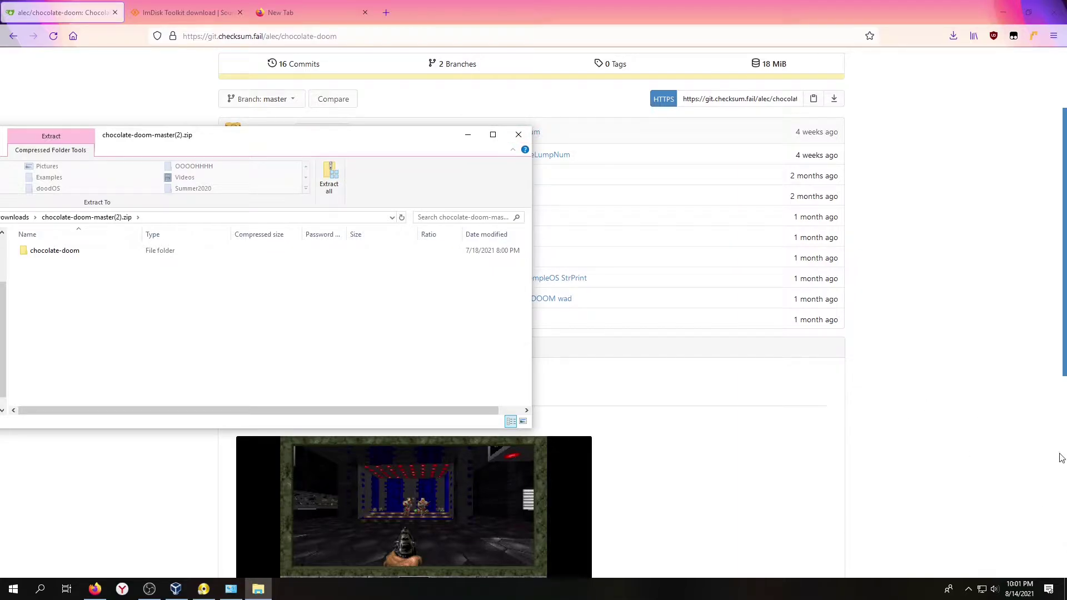
Step: Clear the desktop by minimizing the browser and the Programs and Features window and closing the ImDisk window
click(1004, 6)
click(1004, 6)
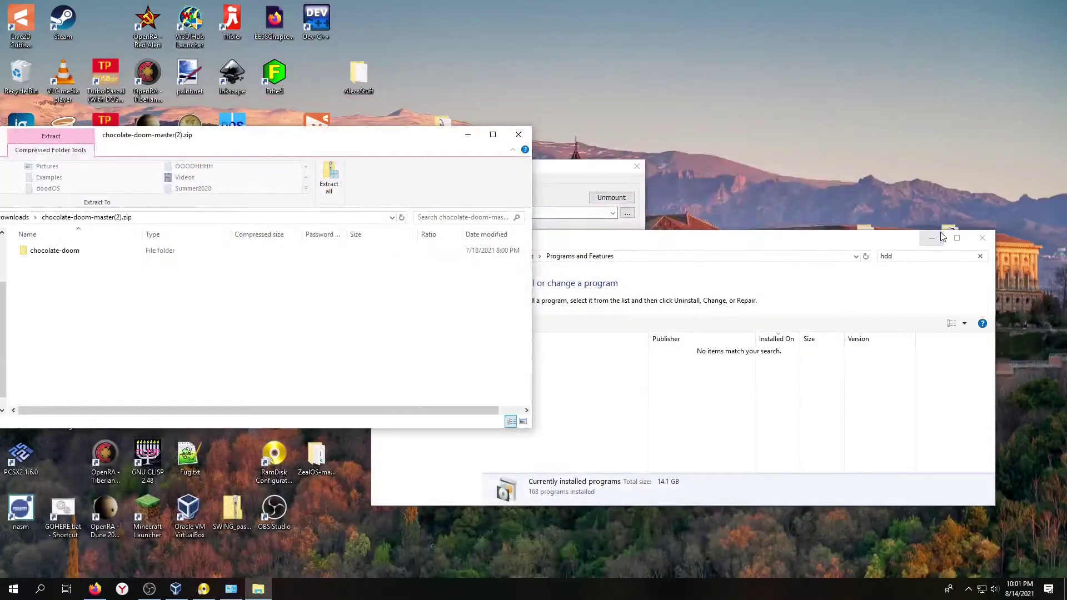
click(605, 174)
drag(604, 173, 309, 414)
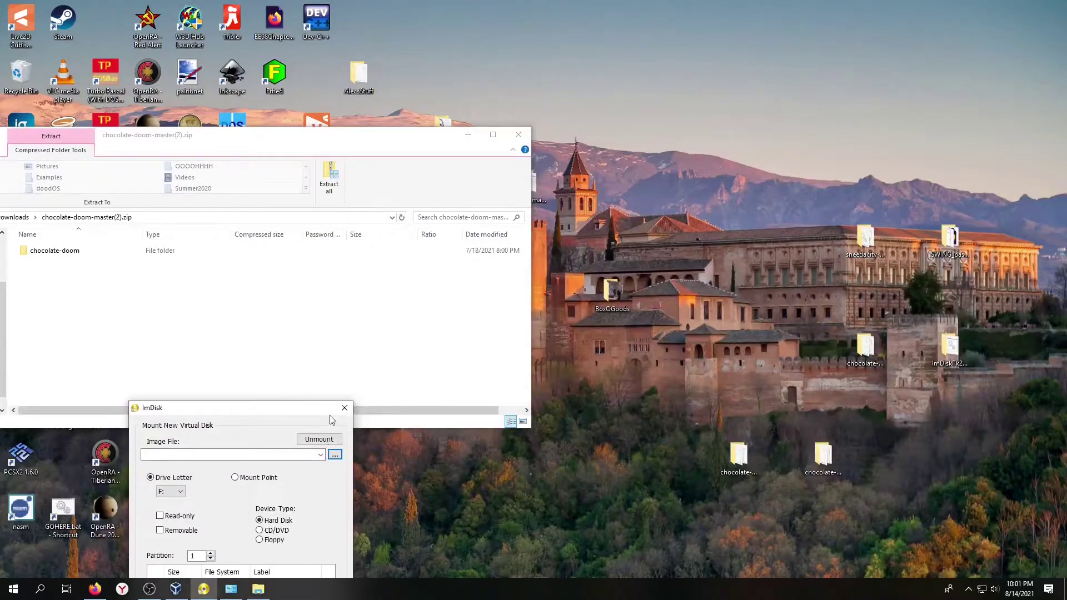
click(340, 408)
Step: Extract the chocolate-doom folder to the desktop, skipping files that already exist there, and close the archive window
drag(703, 411, 879, 507)
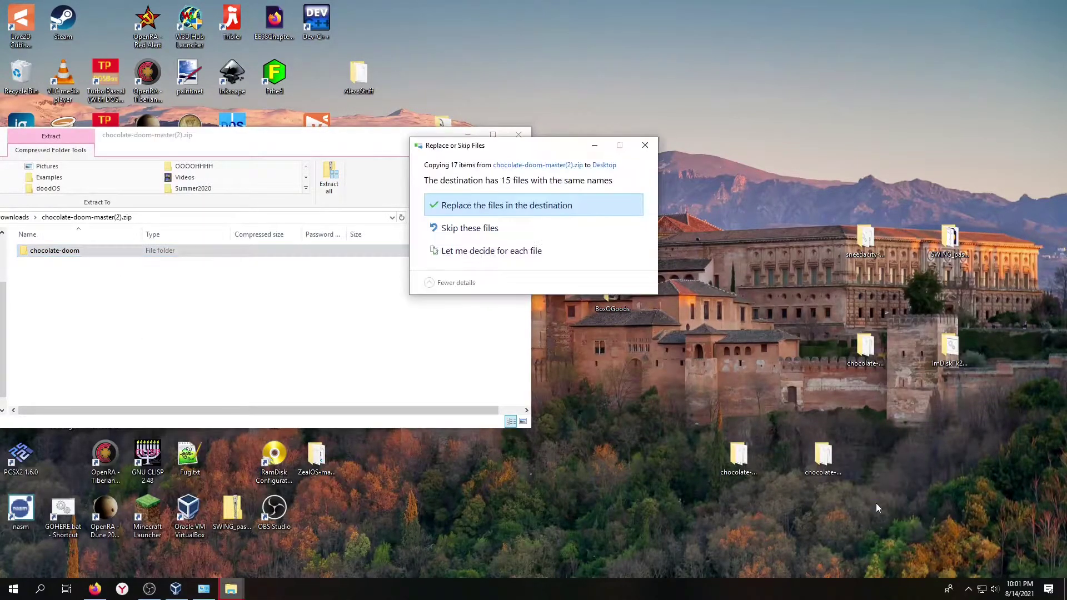
click(482, 228)
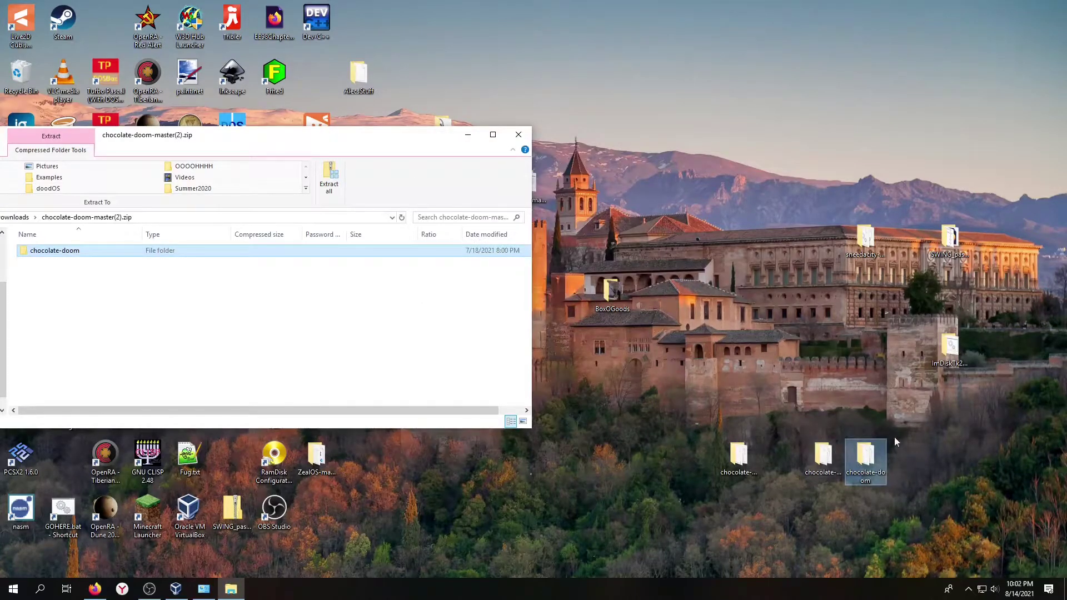
click(519, 134)
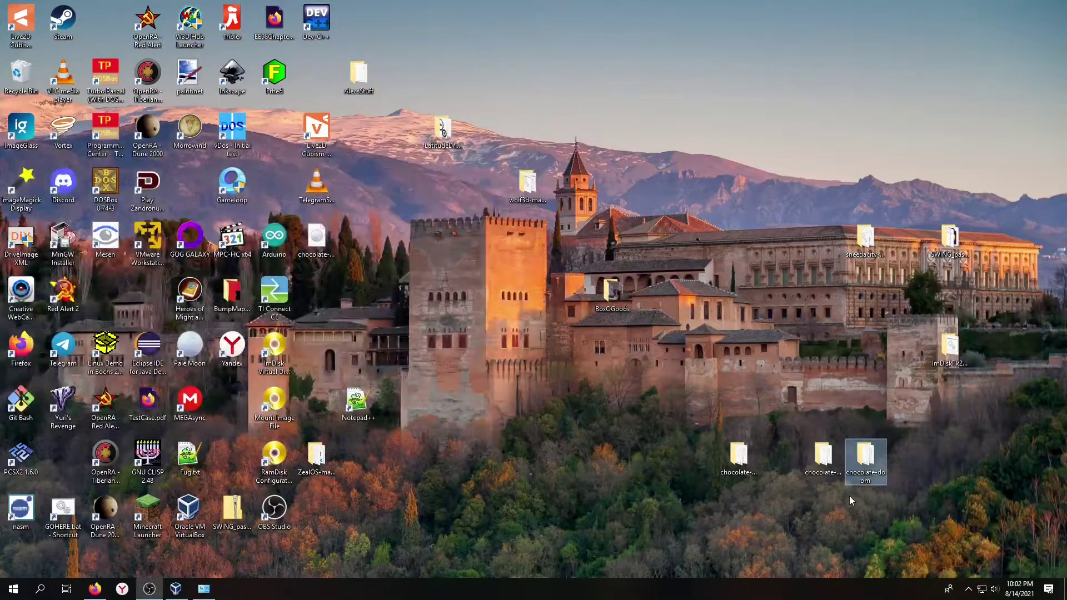
Step: Delete the three chocolate-doom folders grouped together on the desktop
click(676, 488)
drag(934, 525, 698, 393)
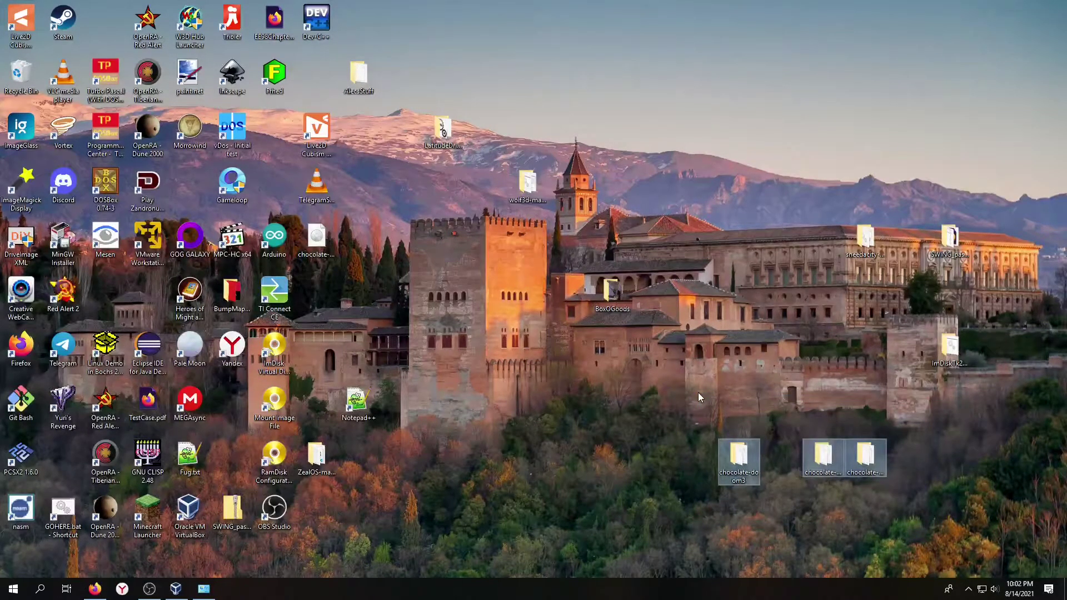
click(698, 392)
Step: Extract a fresh chocolate-doom folder from the downloaded chocolate-doom-master(2).zip to the desktop and close the archive window
click(94, 588)
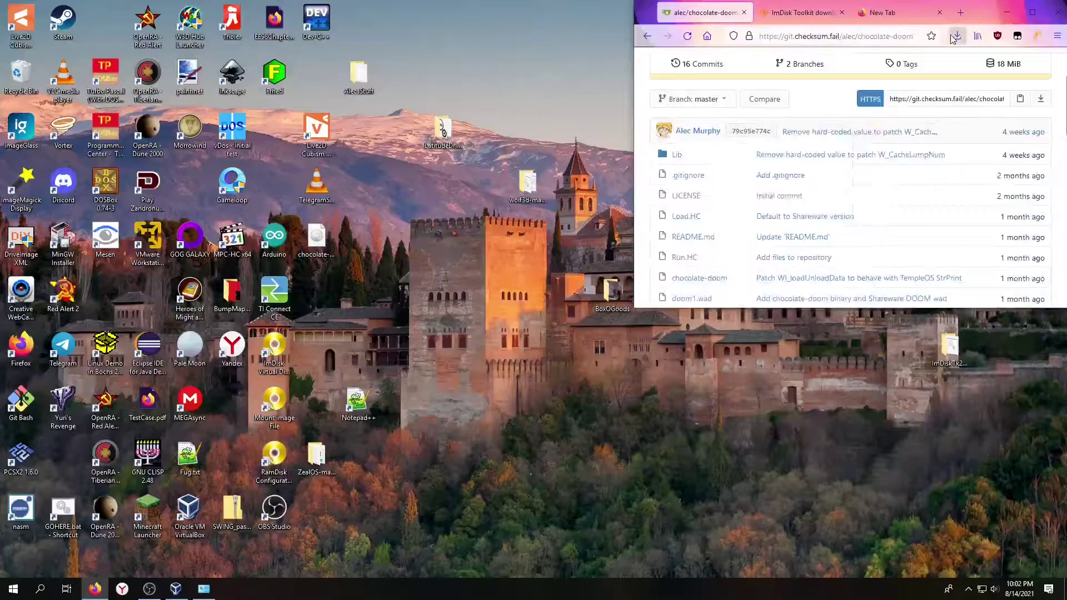
key(super+Down)
click(956, 36)
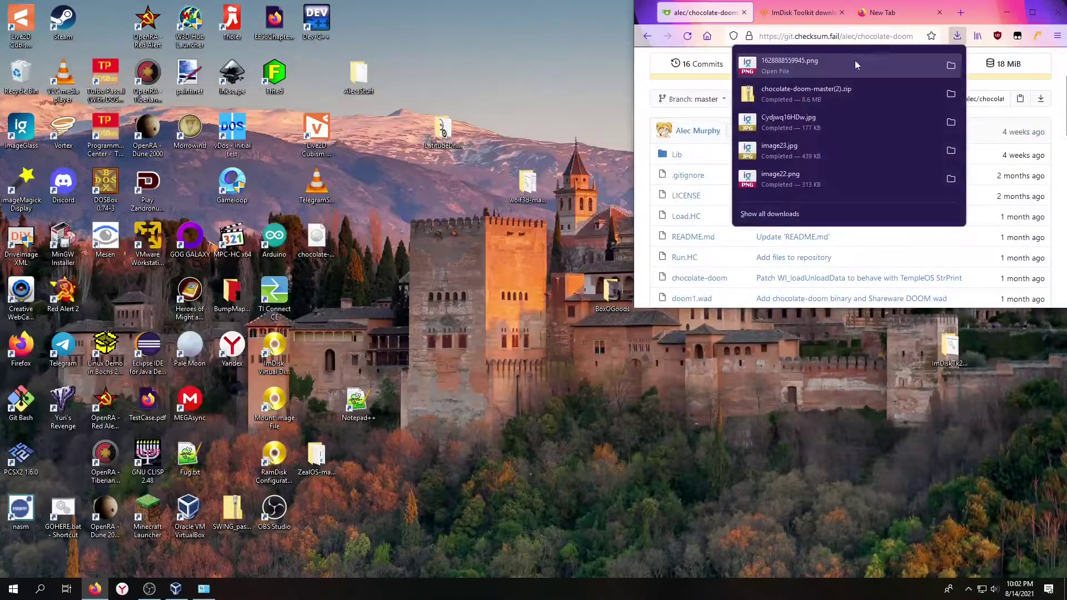
click(842, 95)
drag(54, 250, 769, 467)
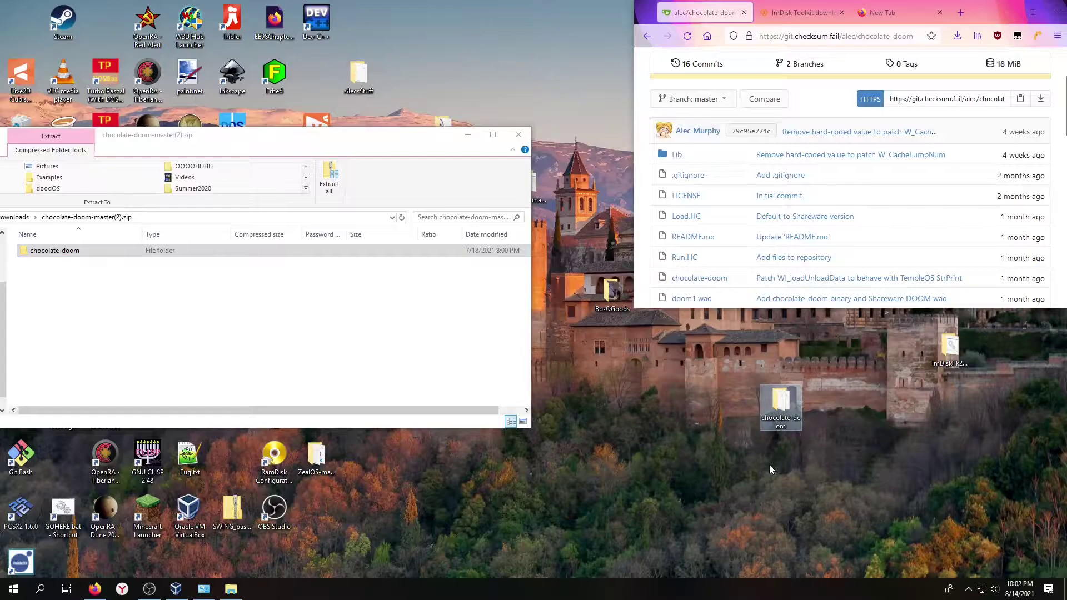
click(518, 135)
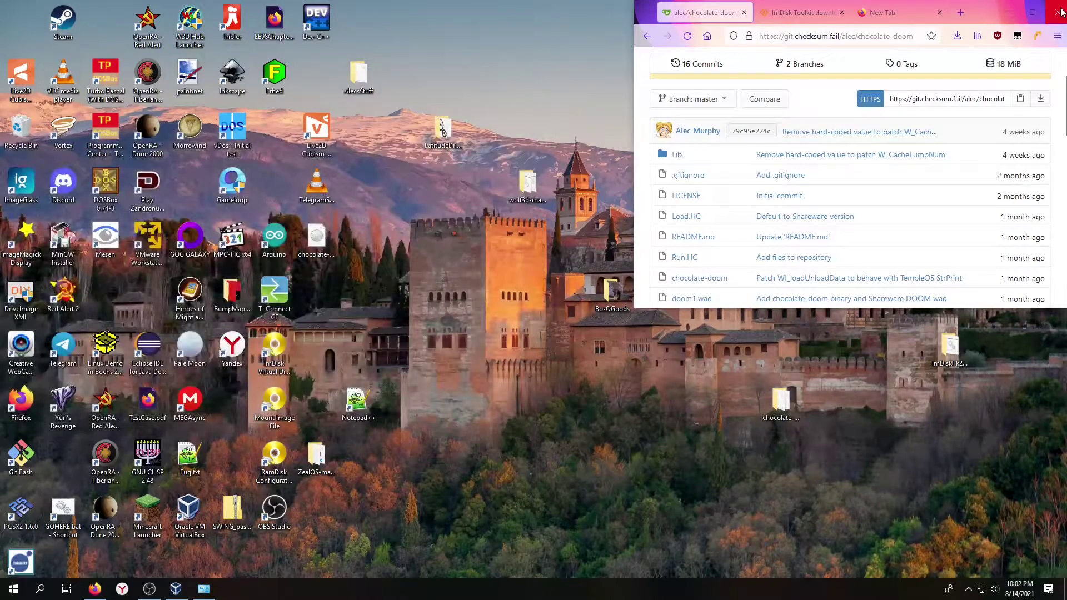
click(1032, 12)
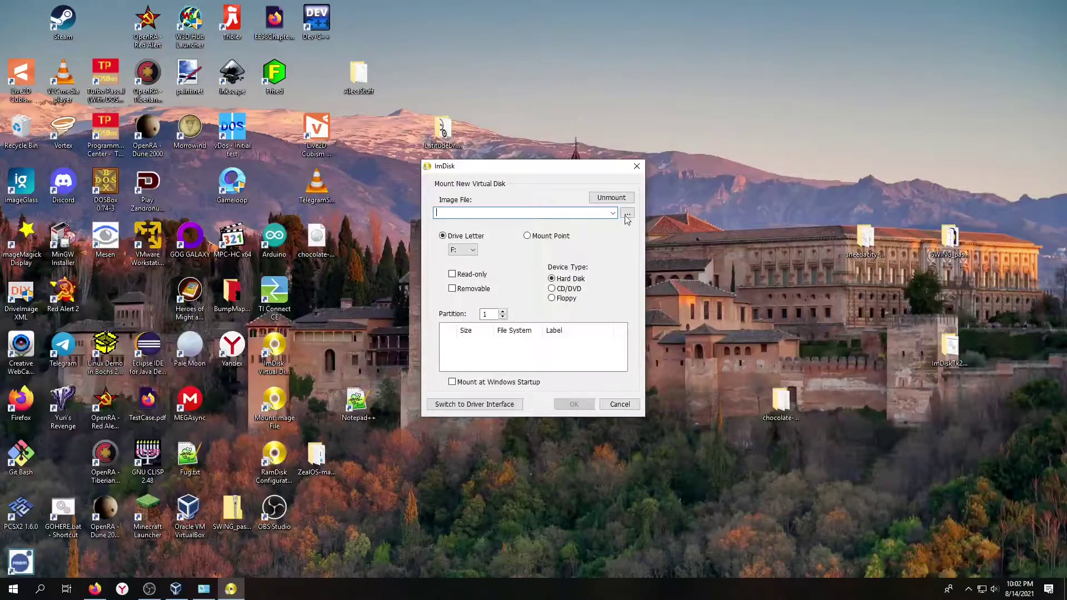
Step: In ImDisk, mount the first partition of TempleOS-flat.vmdk from the VirtualBox VMs TempleOS folder as hard disk F:
click(621, 204)
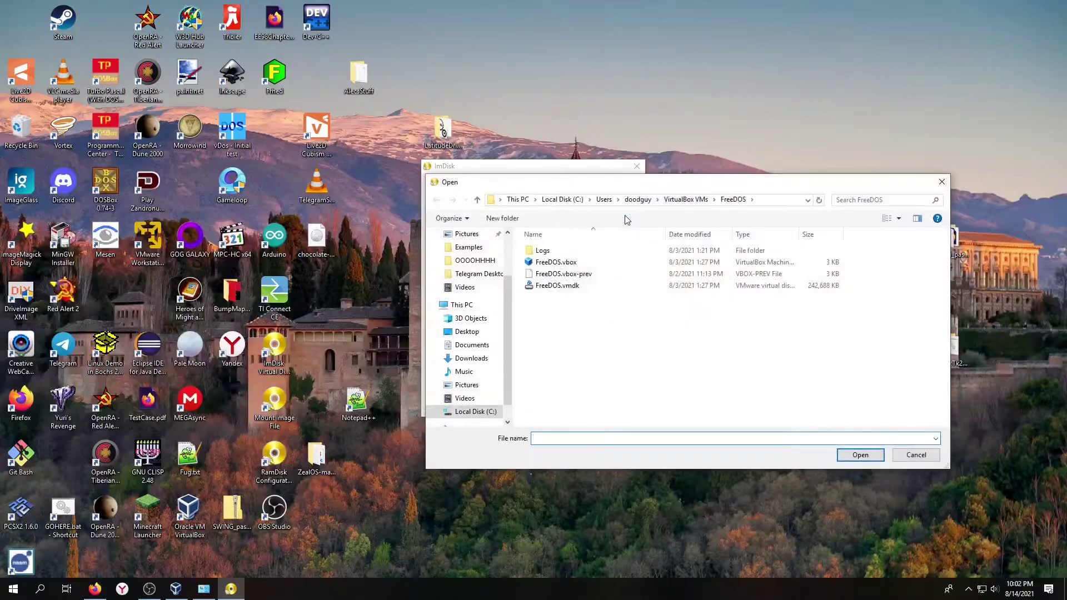
click(686, 199)
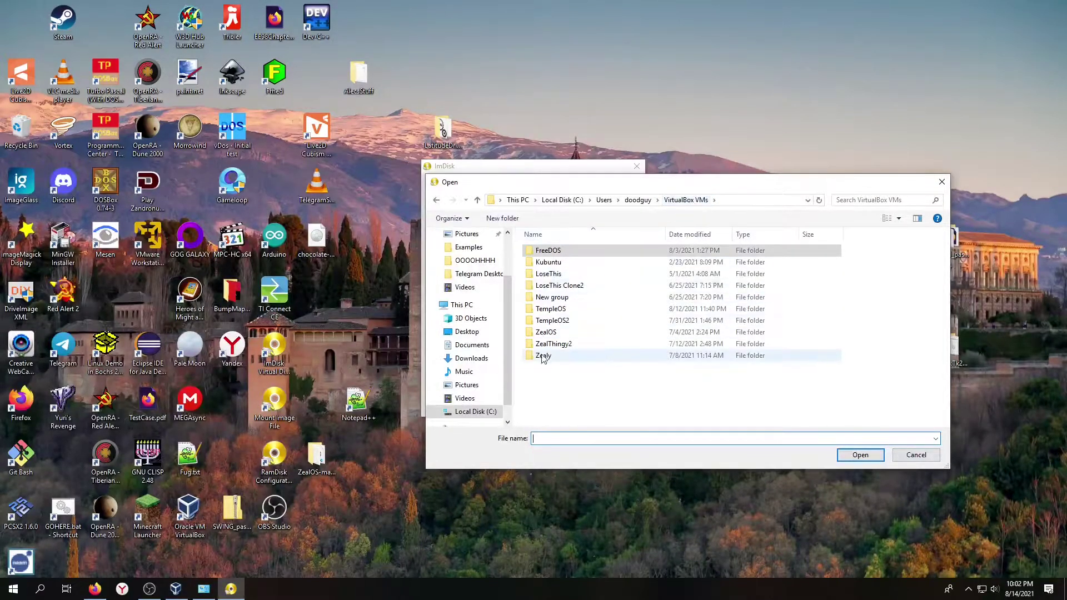
double_click(571, 311)
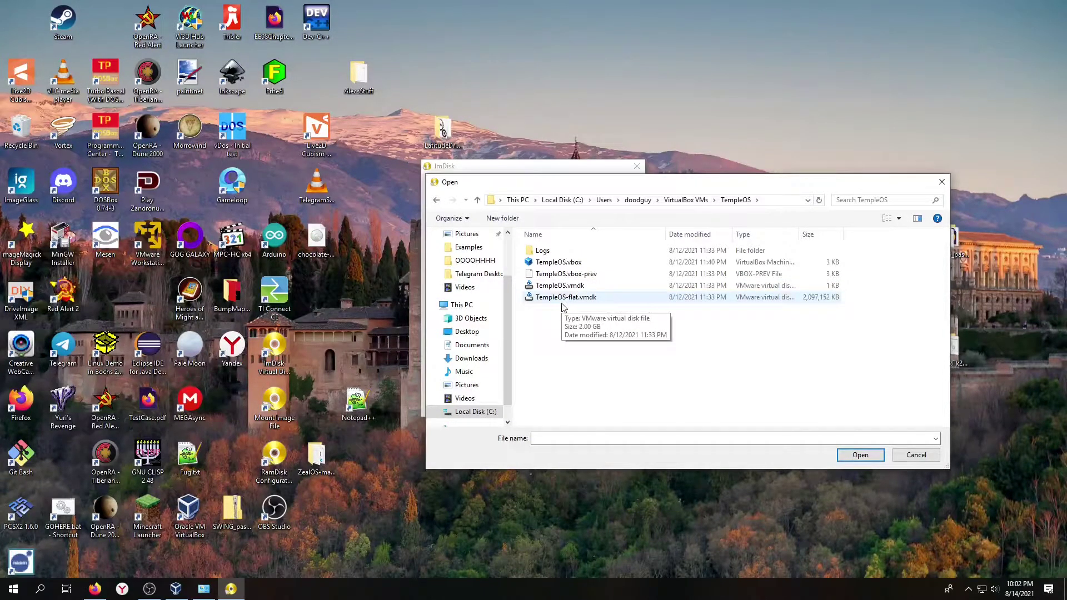
click(563, 302)
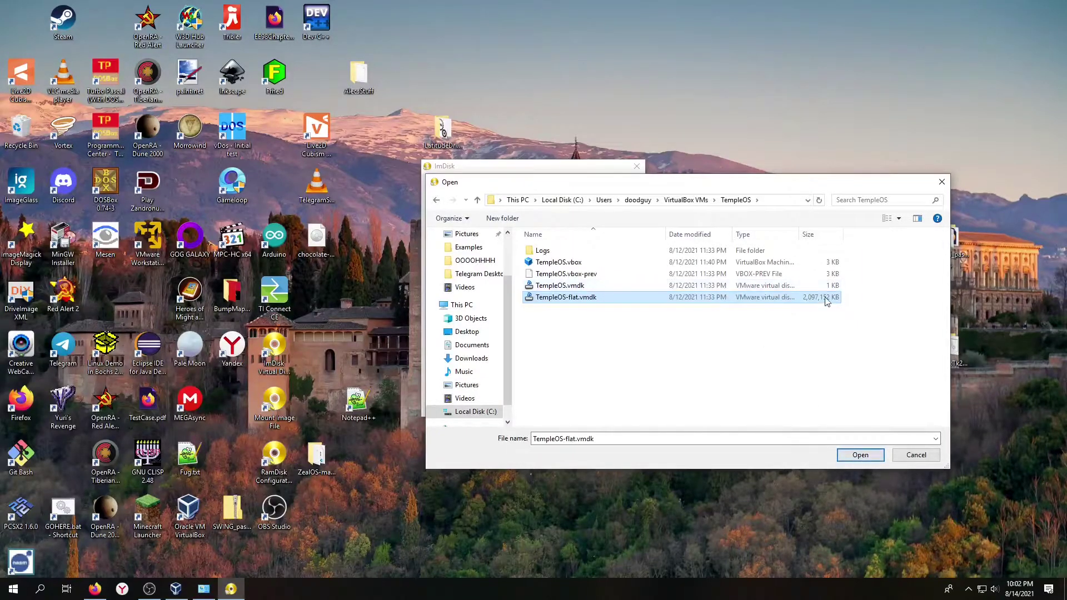
click(859, 456)
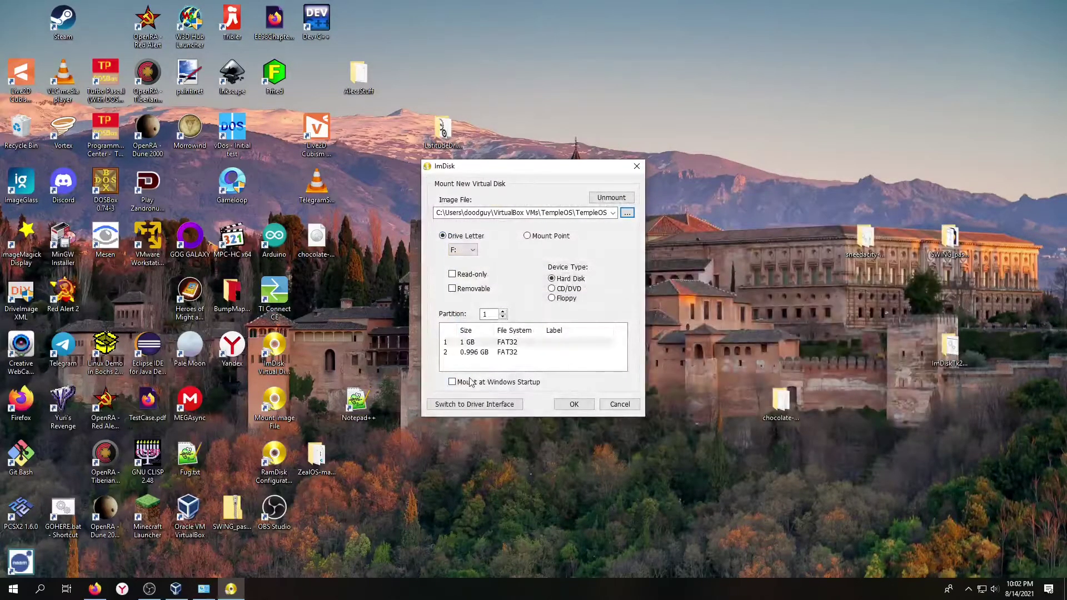
click(470, 345)
click(575, 404)
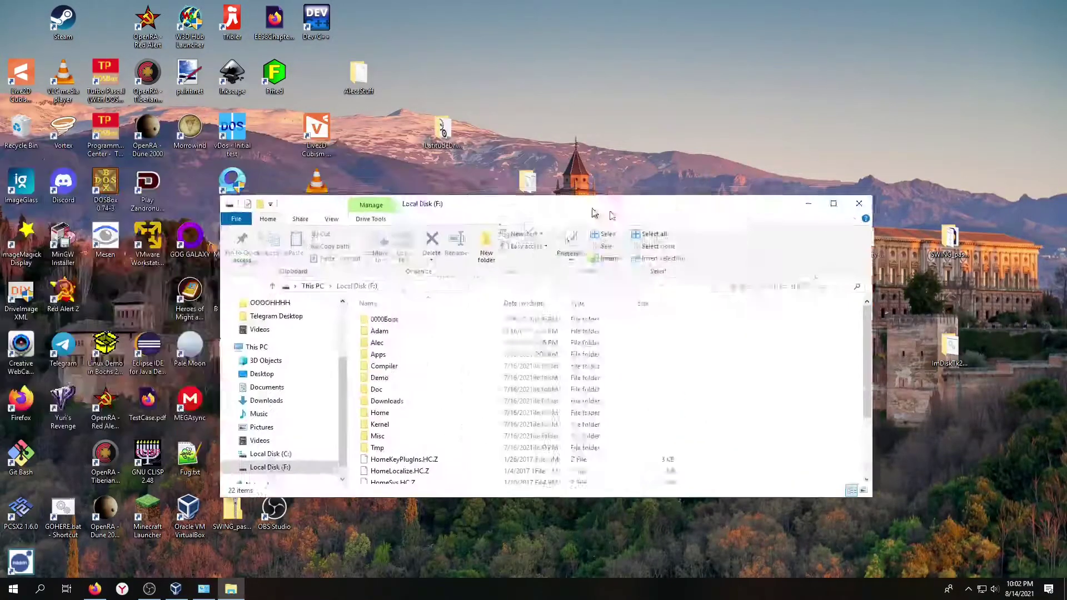
Step: Arrange the mounted F: drive window and the desktop's chocolate-doom folder window so both file lists are visible
drag(587, 199, 631, 3)
drag(541, 7, 481, 143)
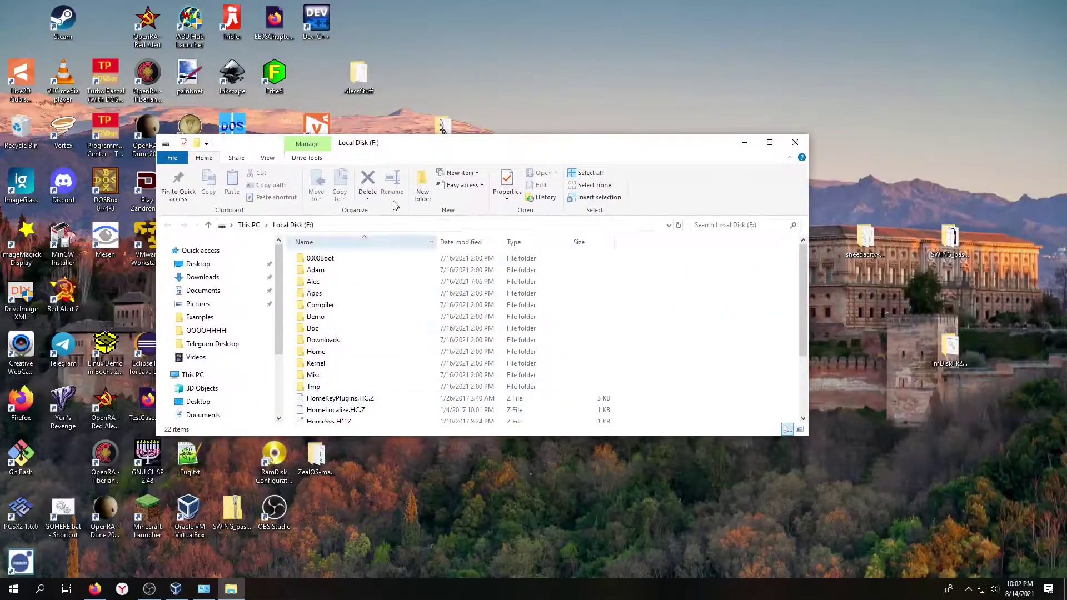
drag(454, 148, 324, 84)
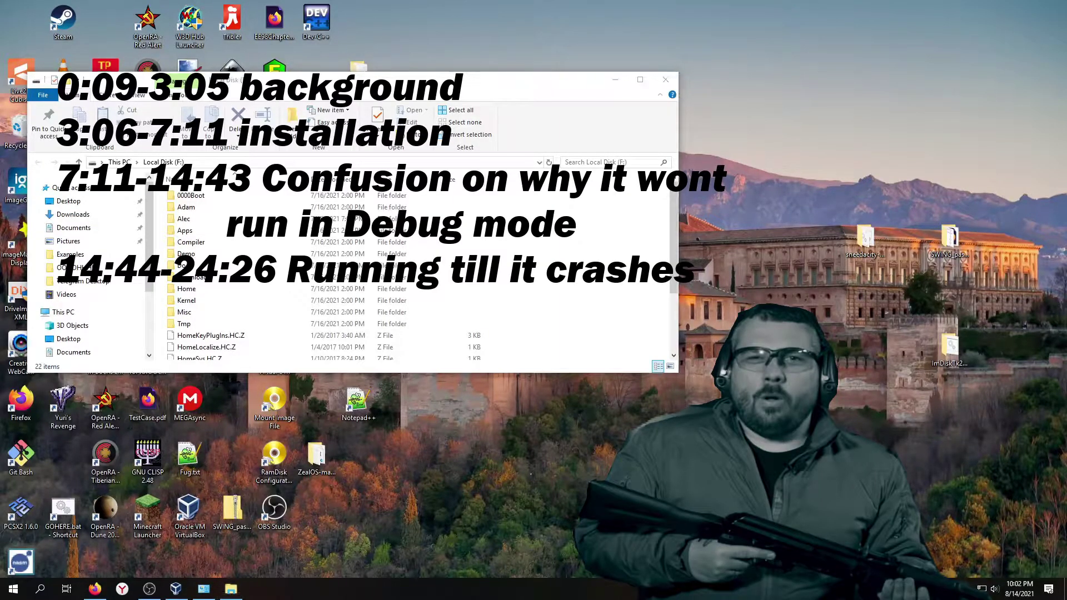
drag(309, 95, 893, 239)
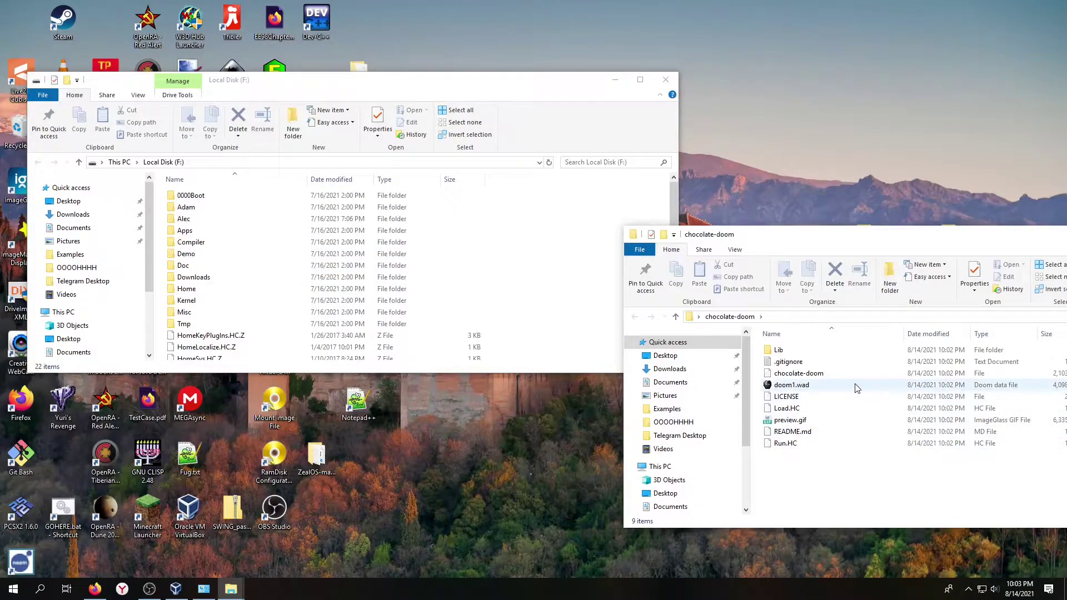
scroll(385, 230, down, 3)
scroll(385, 230, up, 3)
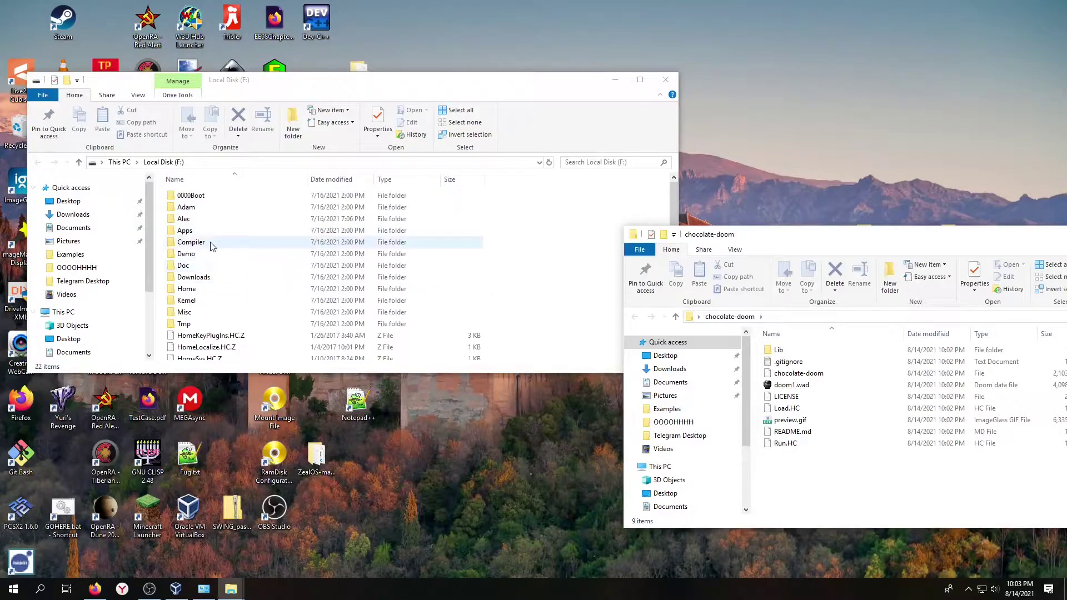
Step: Create a new folder named doom inside the Alec folder on drive F:
double_click(205, 218)
right_click(211, 227)
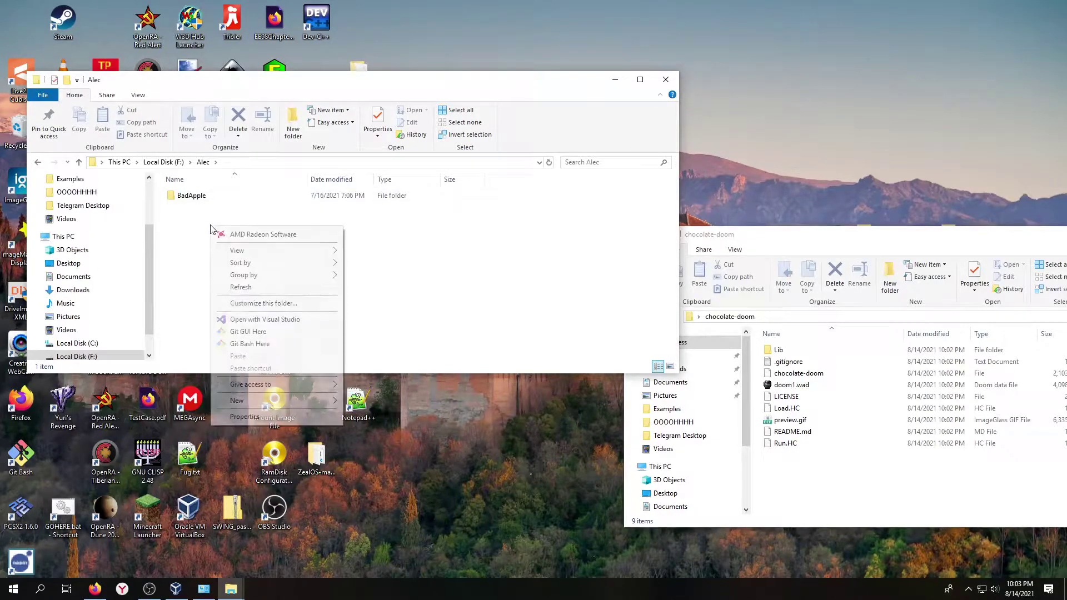
mouse_move(278, 401)
click(401, 401)
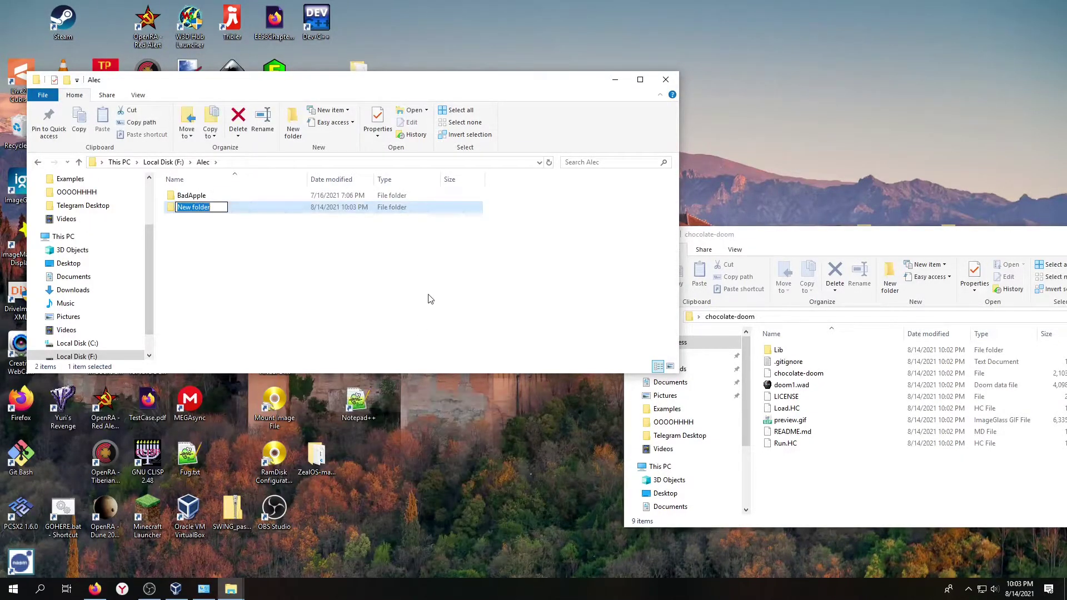
text(doom)
key(Return)
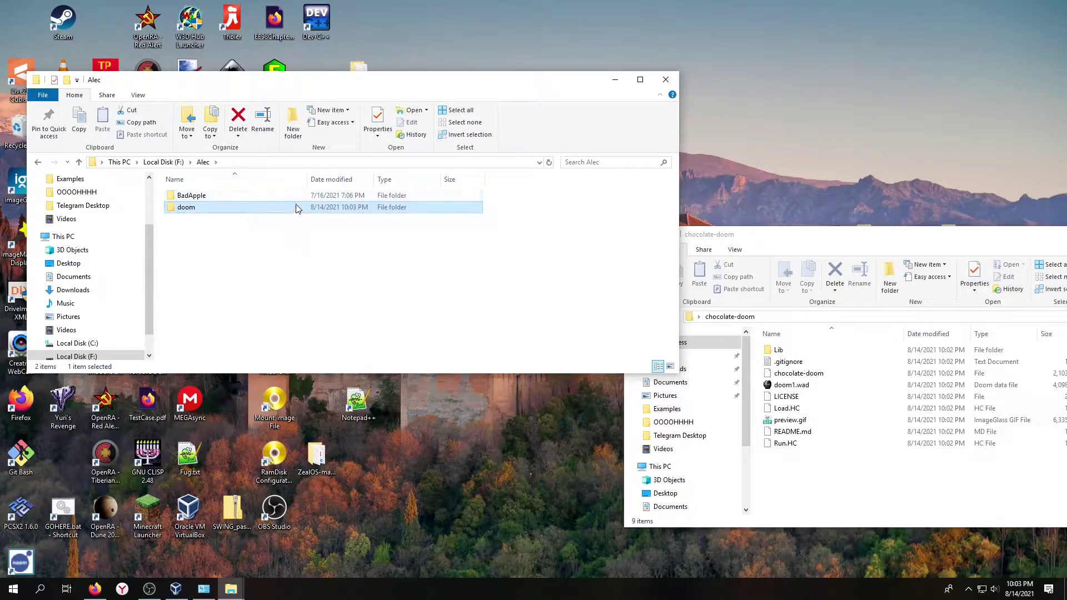
Step: Copy all contents of the chocolate-doom folder into the doom folder on drive F: and close the source window
double_click(298, 207)
drag(800, 455, 226, 248)
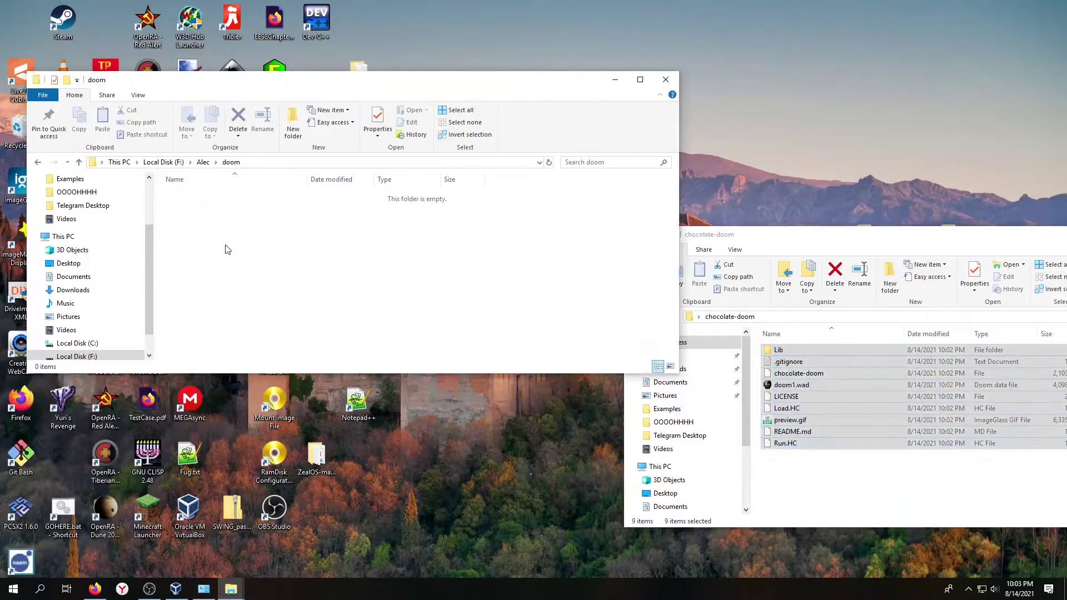
click(437, 330)
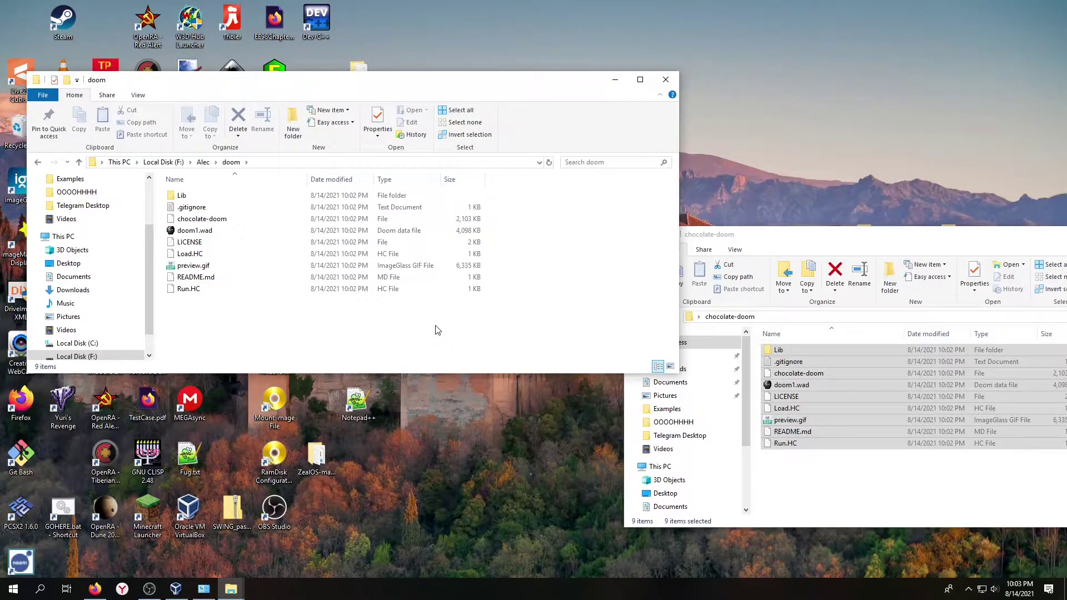
drag(915, 244, 301, 258)
click(638, 250)
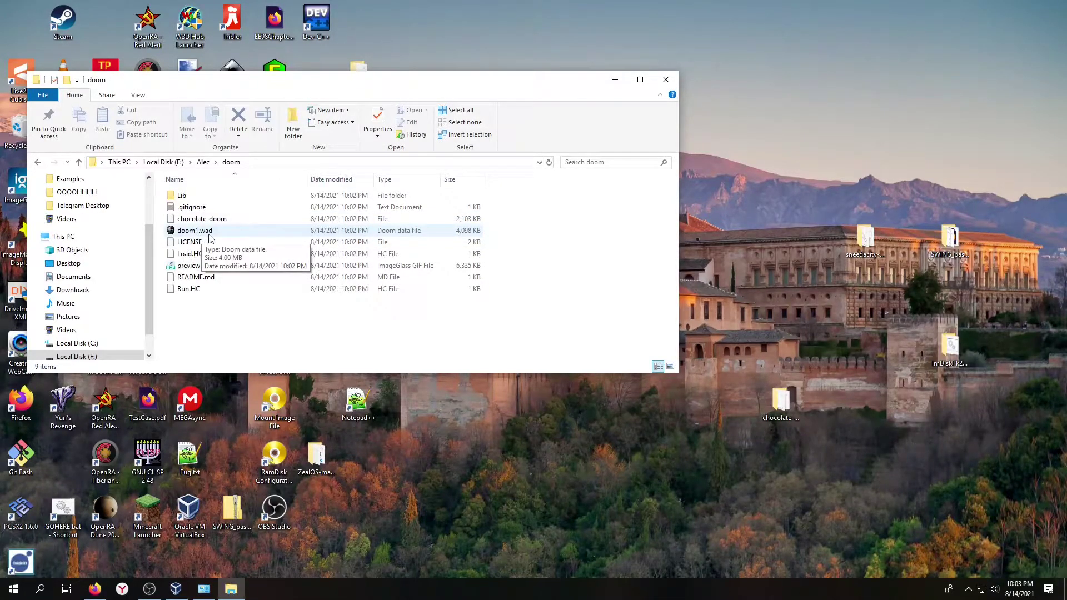
Step: Open Load.HC from the doom folder in Notepad++, review its include lines and load_elf call, and close it
right_click(210, 255)
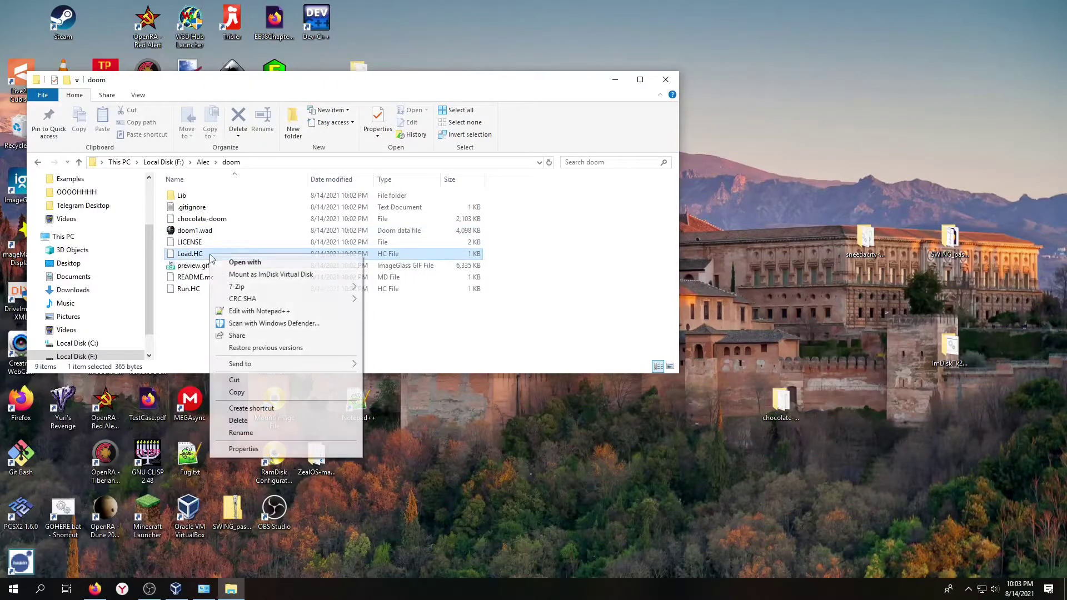
click(240, 312)
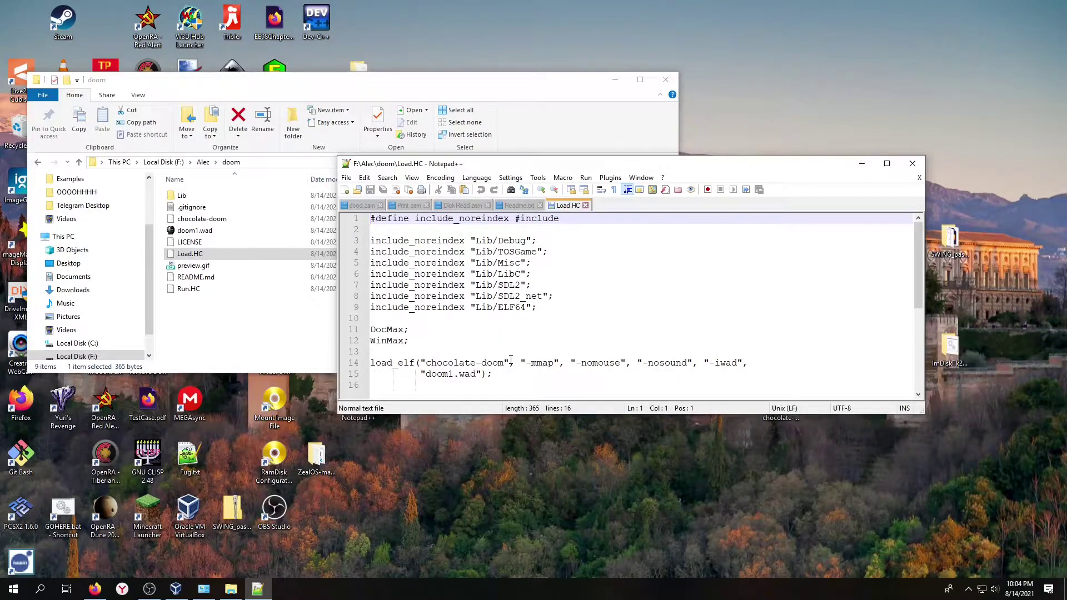
click(912, 163)
Step: Unmount the ImDisk virtual disk mounted as Local Disk (F:)
scroll(74, 298, down, 1)
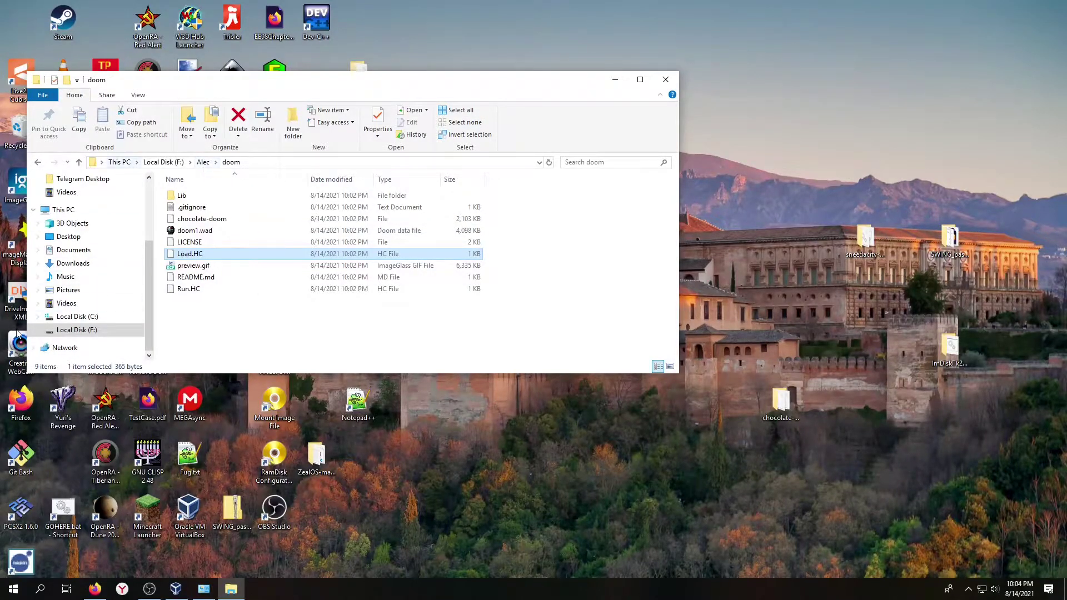
right_click(99, 329)
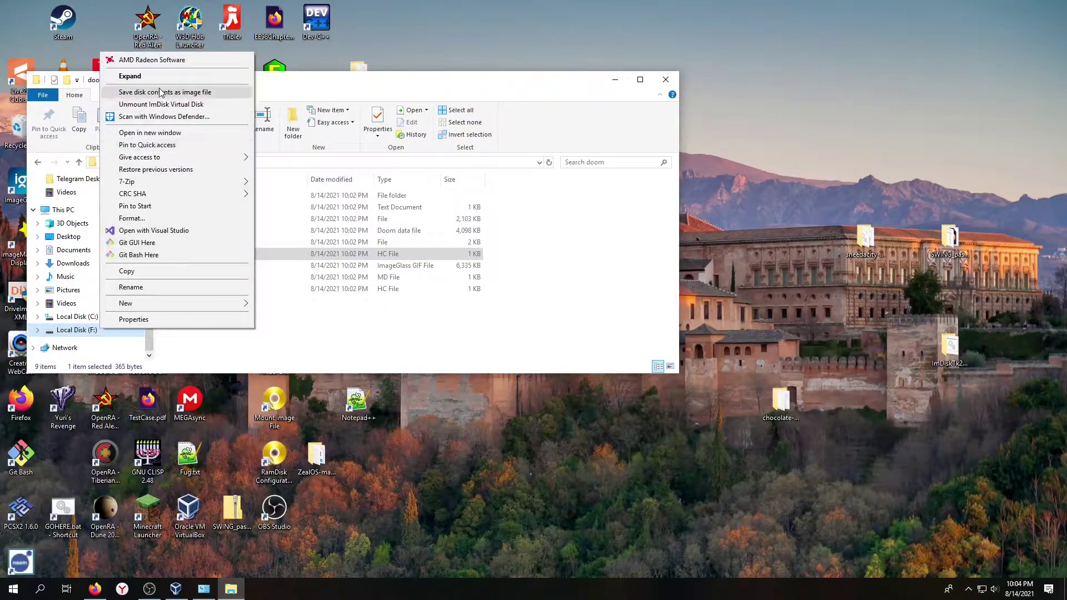
click(165, 105)
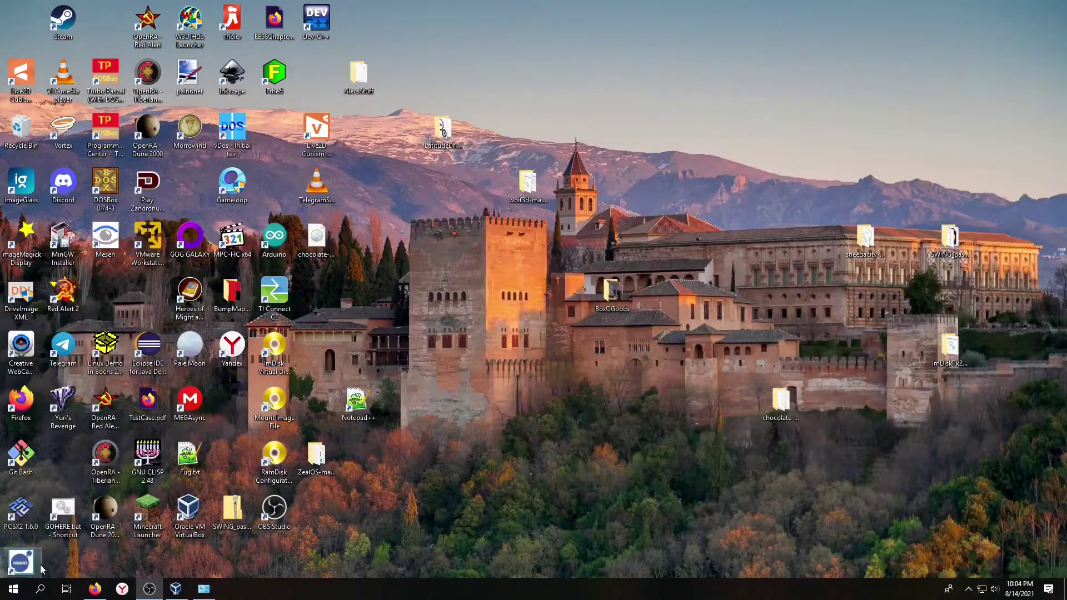
Step: Open Oracle VM VirtualBox, dismiss the update notice, and start the TempleOS virtual machine
click(12, 585)
text(vir)
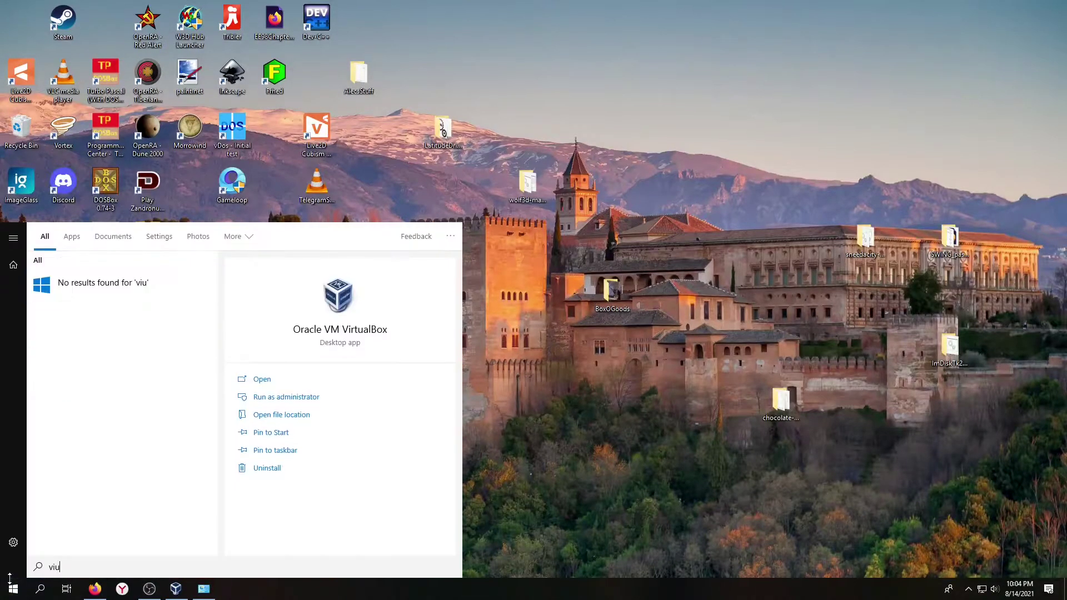
click(98, 299)
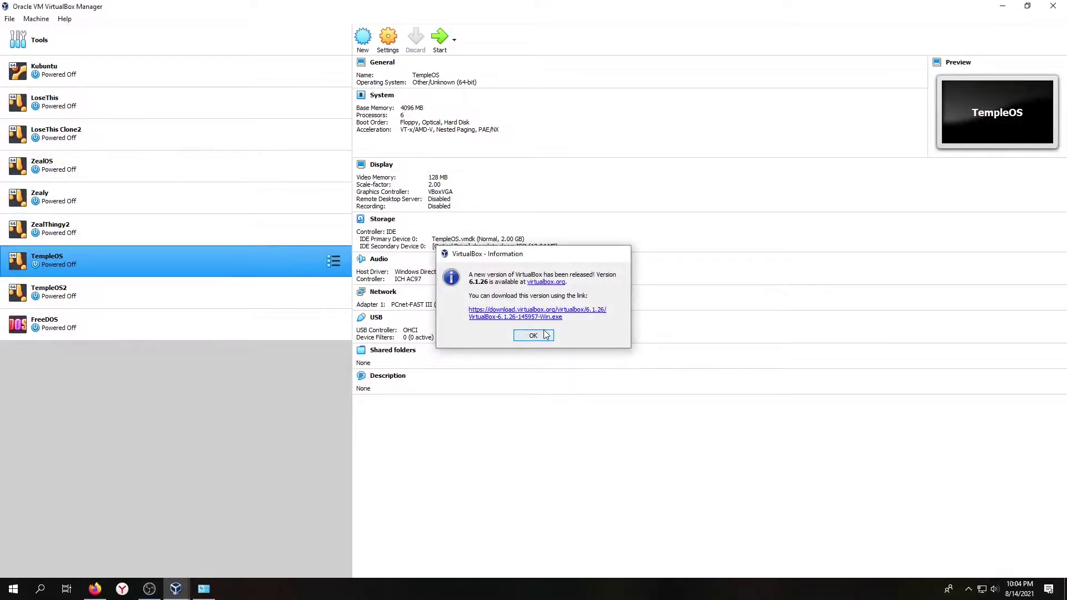
click(547, 335)
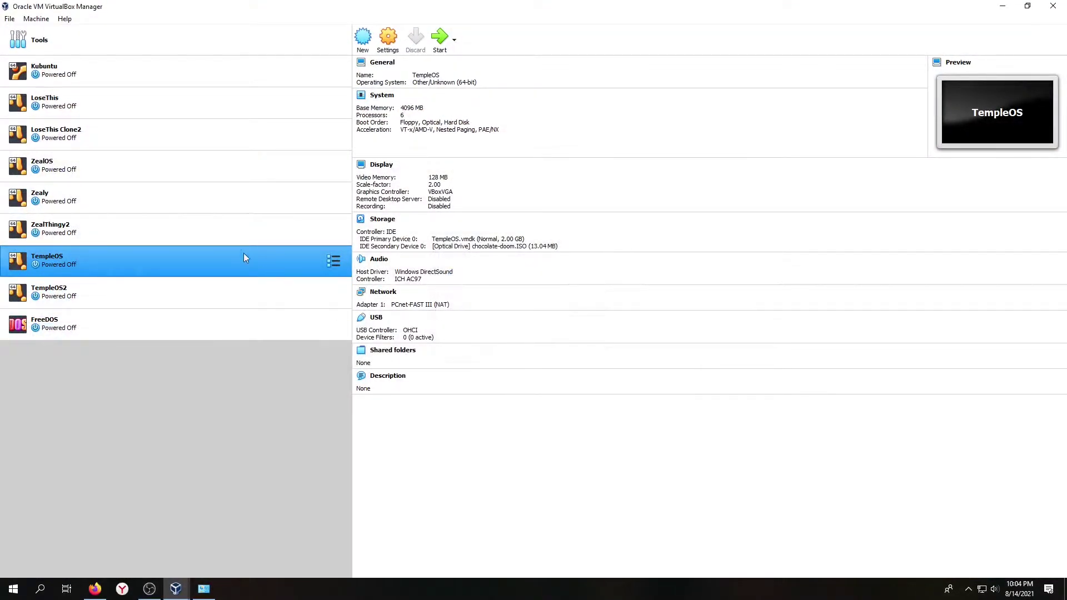
click(388, 38)
click(700, 148)
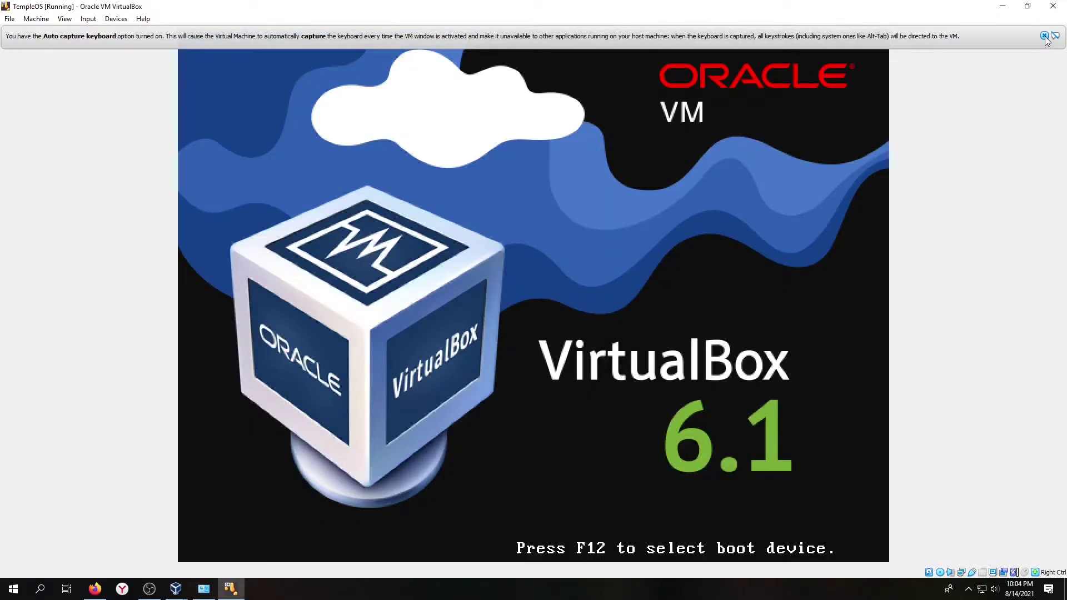
Step: Boot TempleOS from Drive C without the tour, and close the AutoComplete and second terminal windows
click(1044, 36)
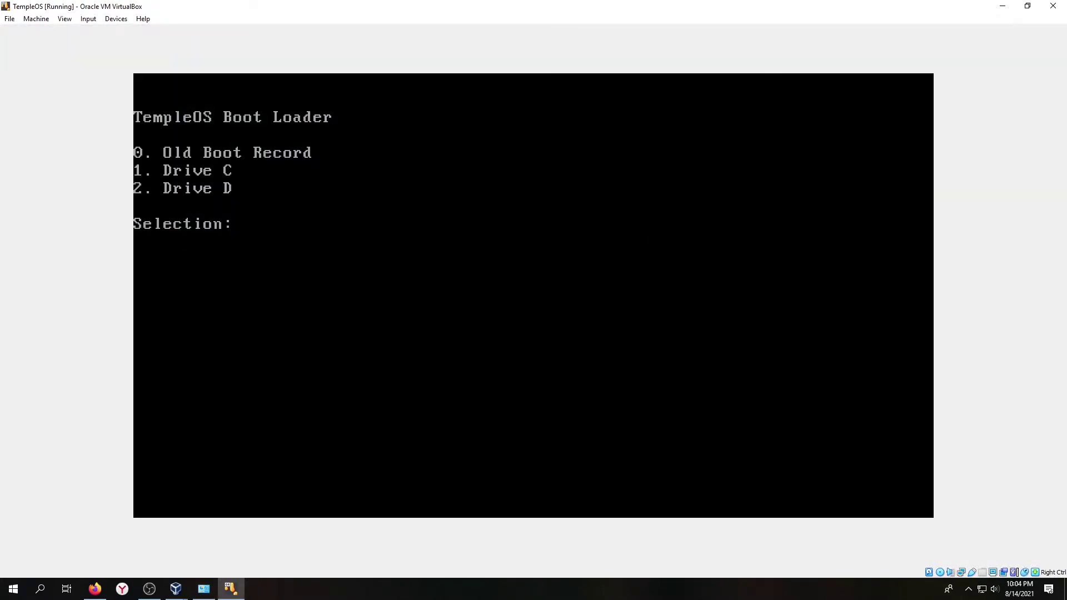
key(1)
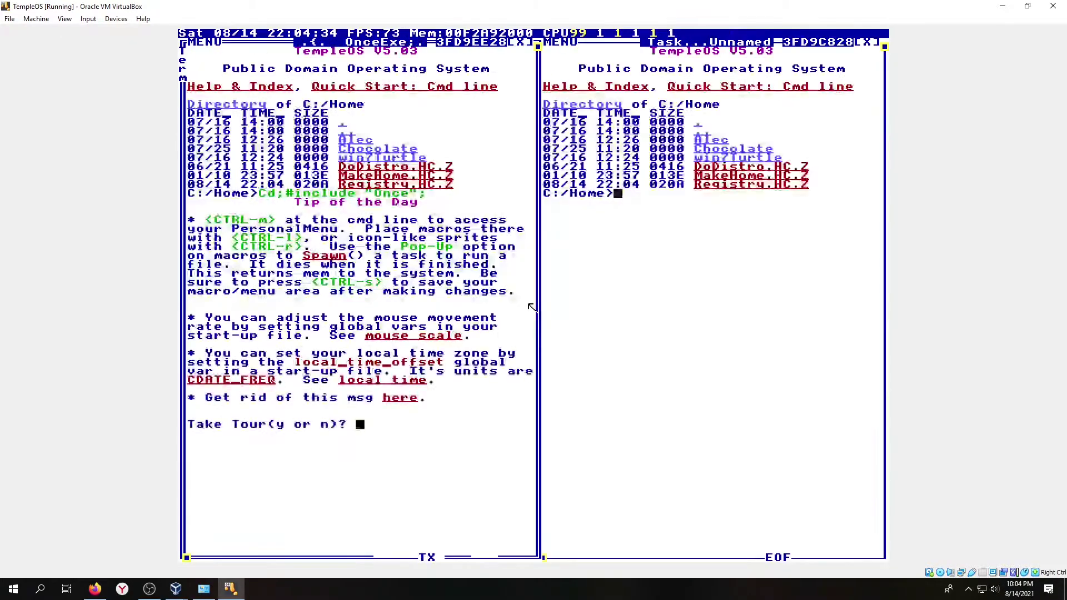
key(n)
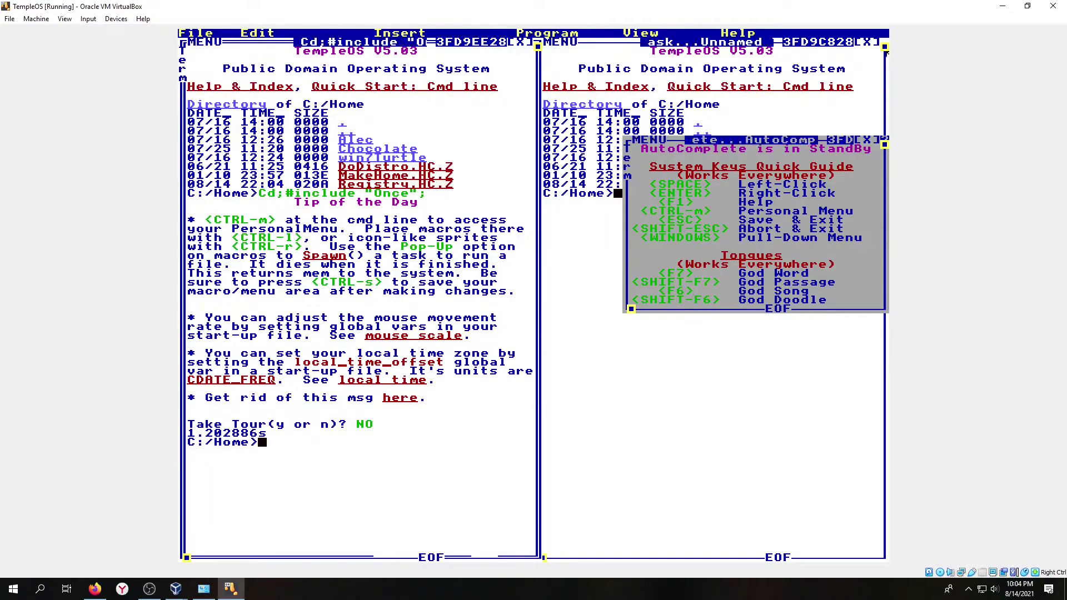
click(866, 139)
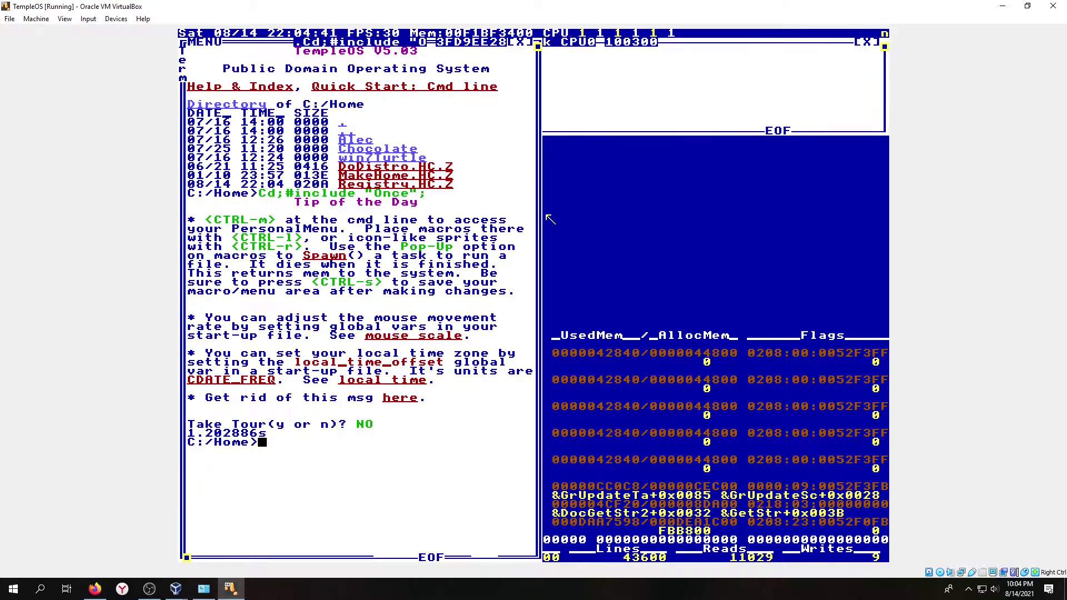
key(Escape)
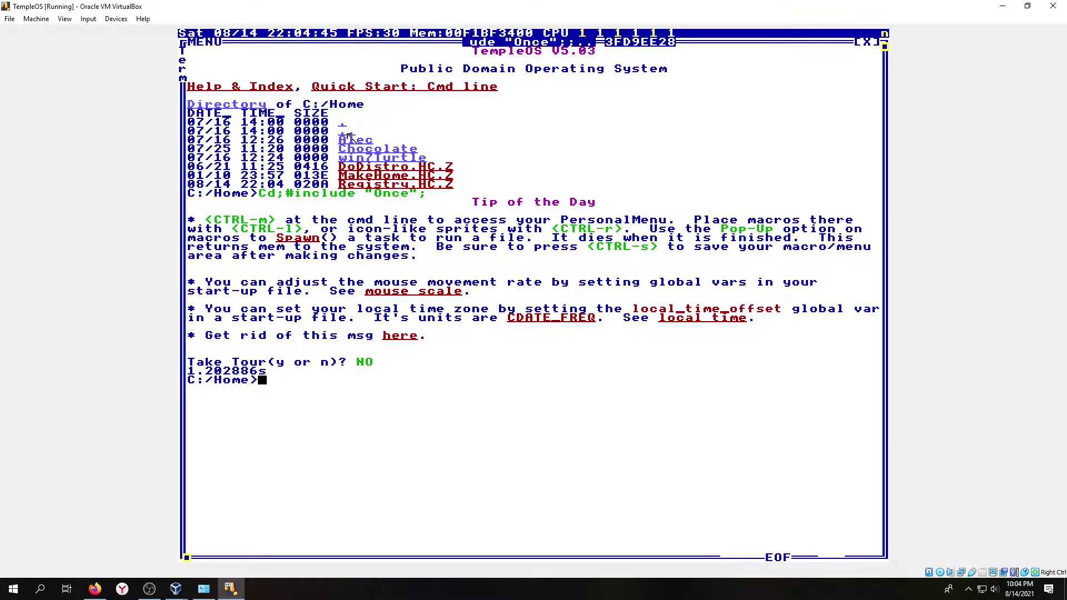
Step: Navigate from the Home directory through the drive root to C:/Alec/DOOM and list its files
click(353, 141)
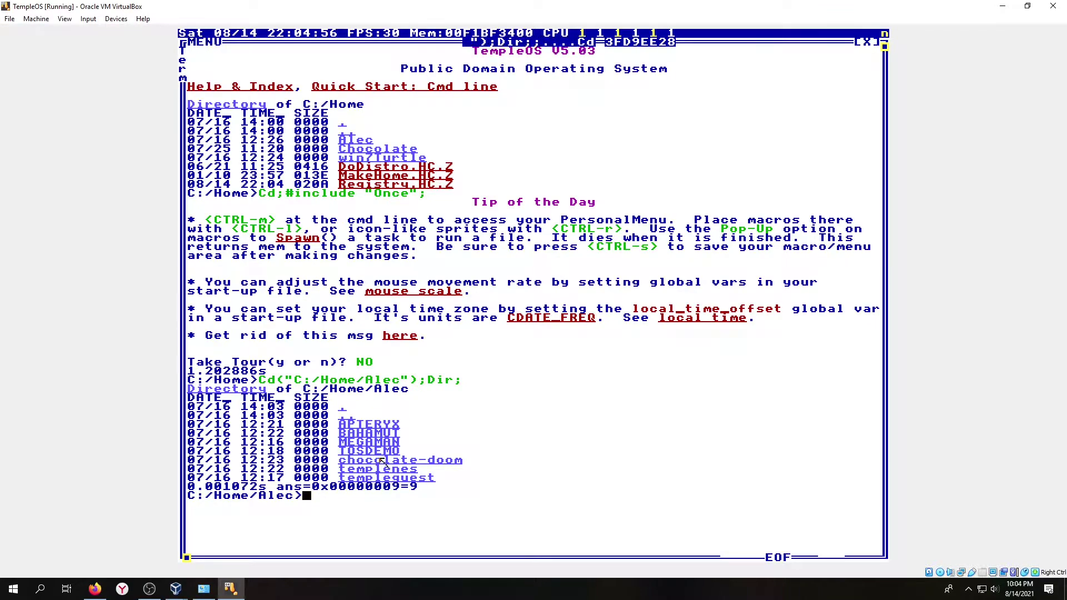
click(346, 415)
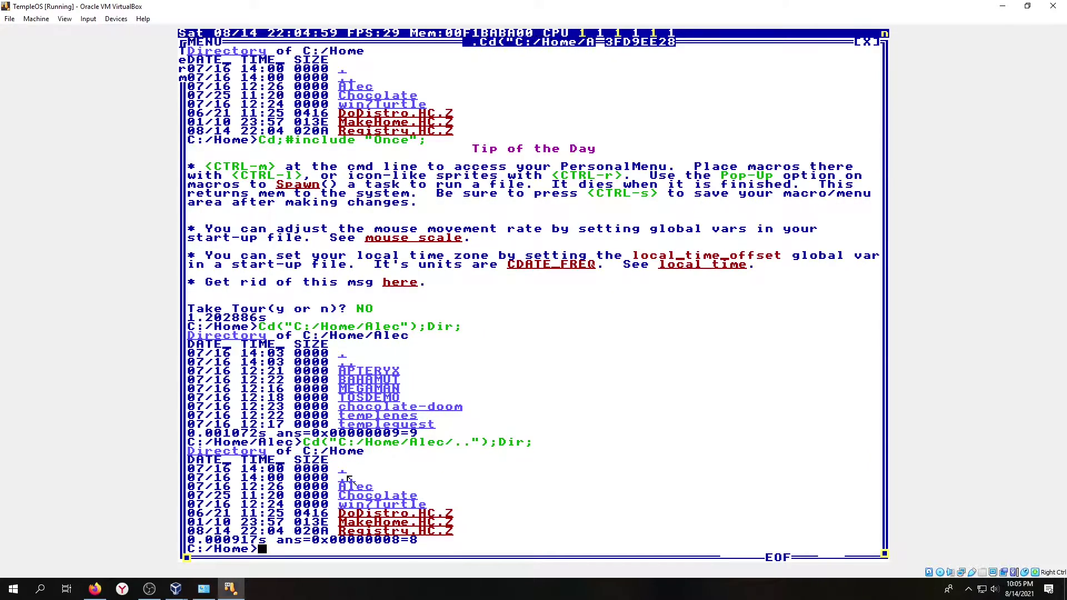
click(345, 476)
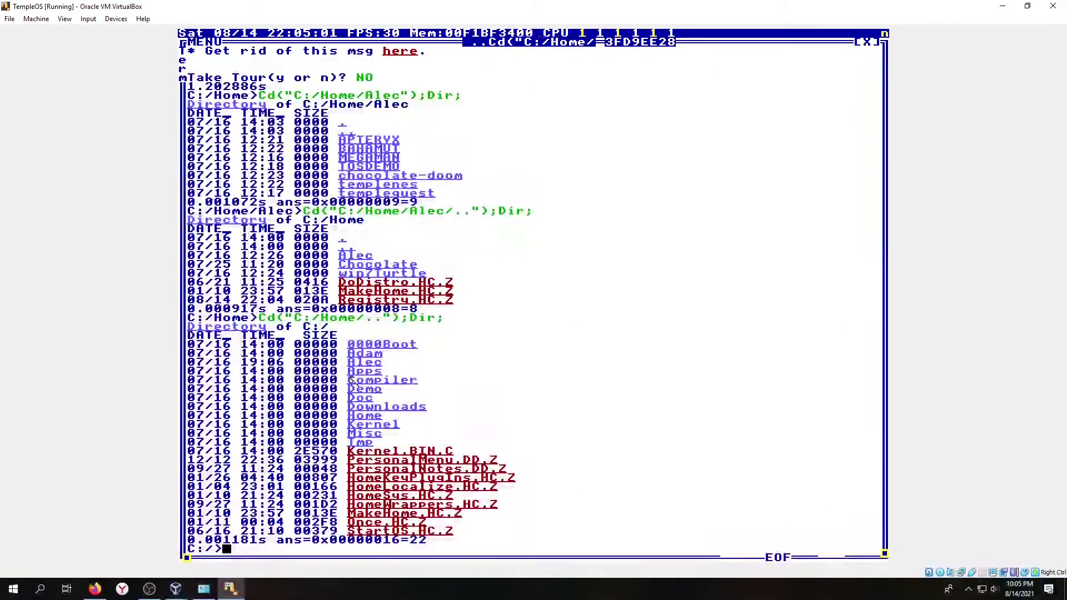
click(358, 364)
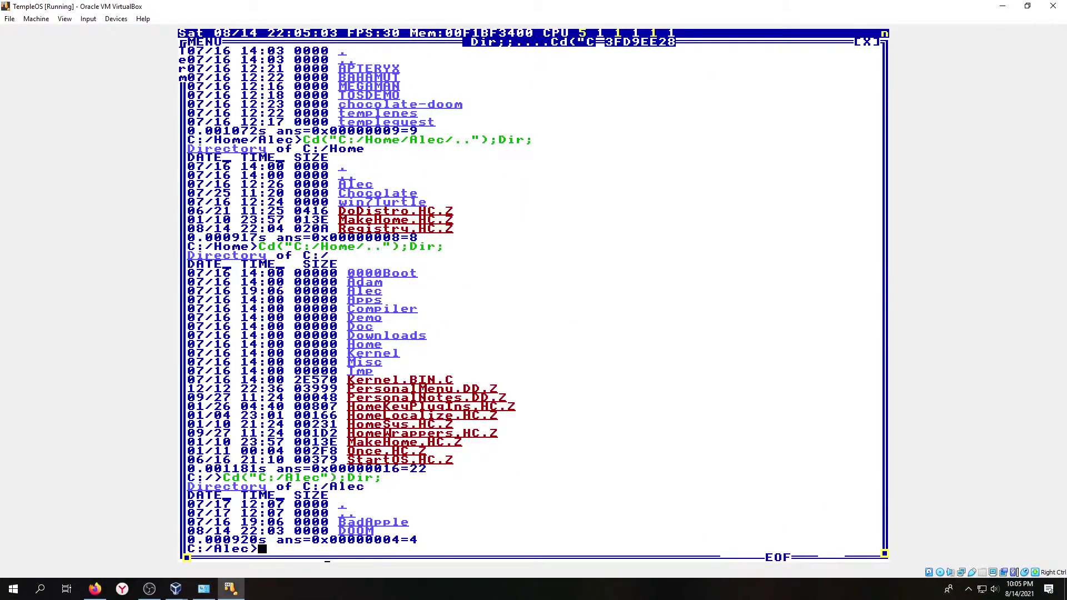
click(364, 532)
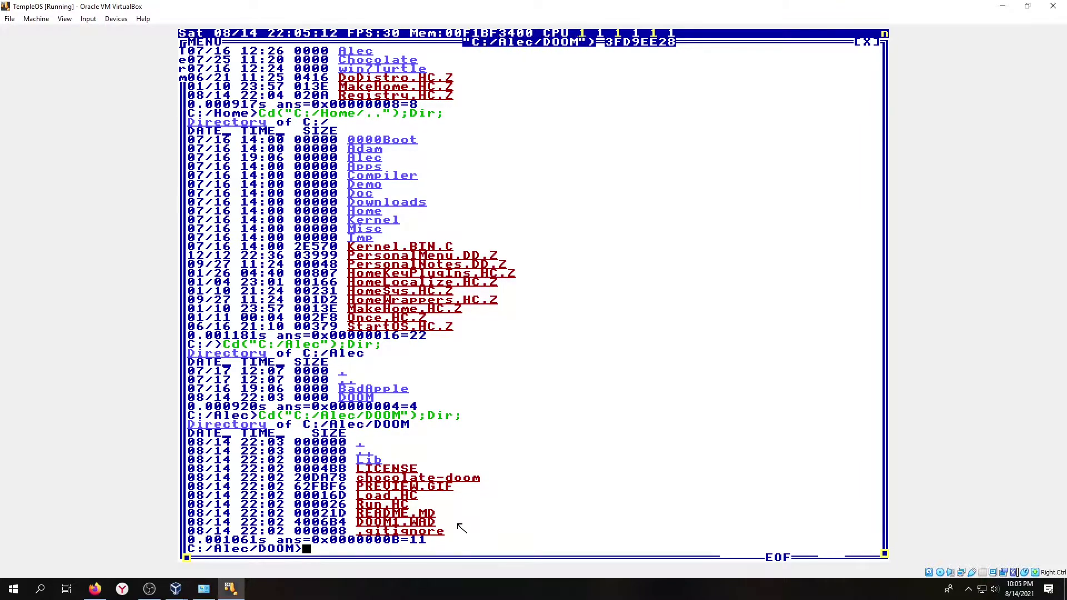
Step: Change the WAD file name in Load.HC's load_elf call to uppercase "DOOM1.WAD", save the file and leave the editor
click(383, 496)
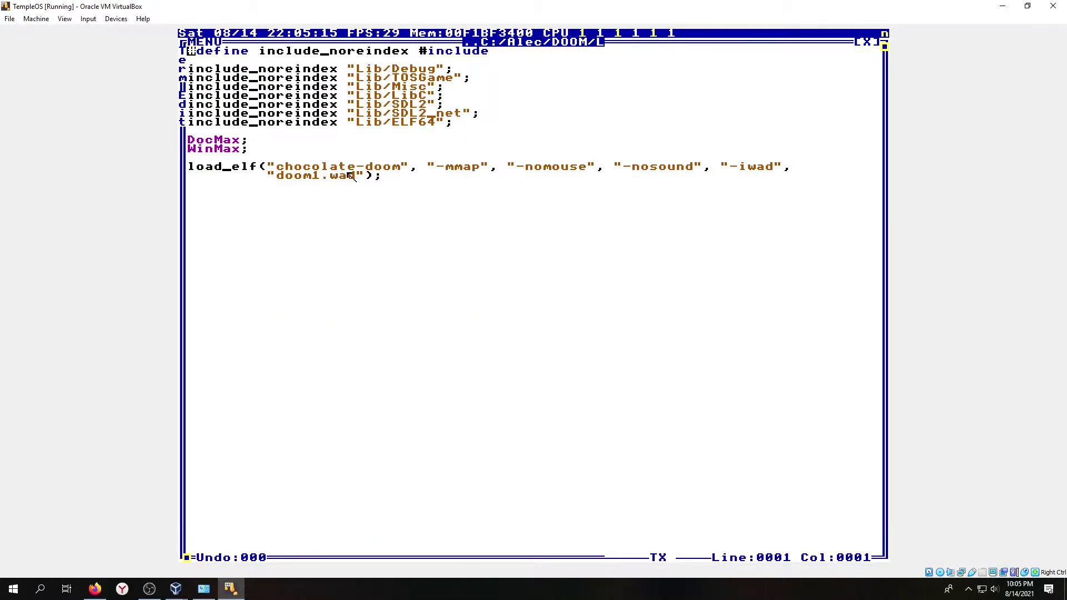
click(352, 175)
key(BackSpace)
key(BackSpace)
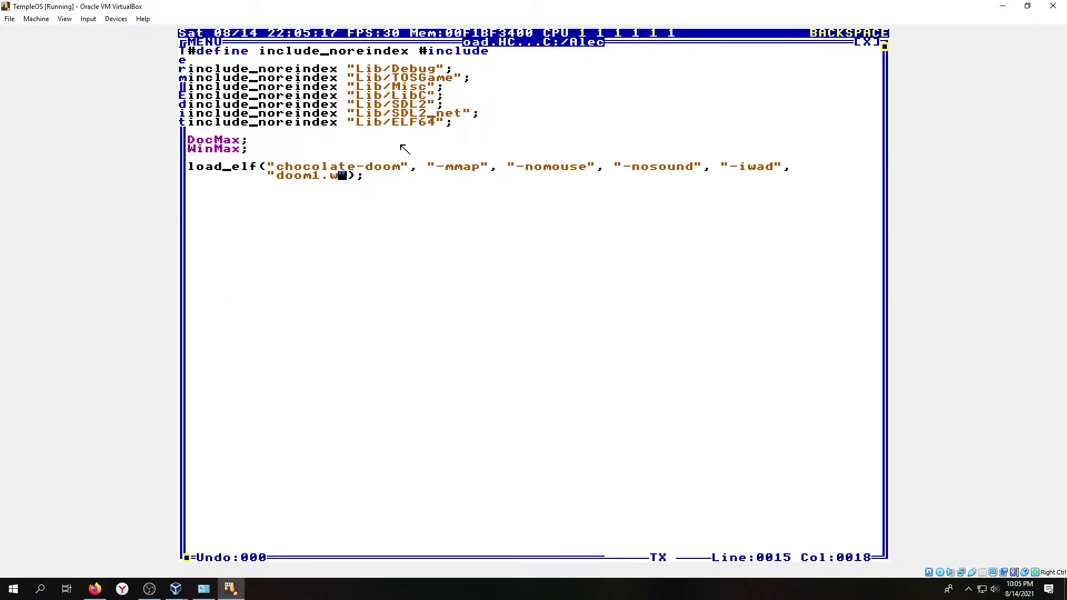
key(BackSpace)
key(BackSpace)
key(BackSpace)
key(BackSpace)
key(BackSpace)
key(BackSpace)
key(BackSpace)
text(DO)
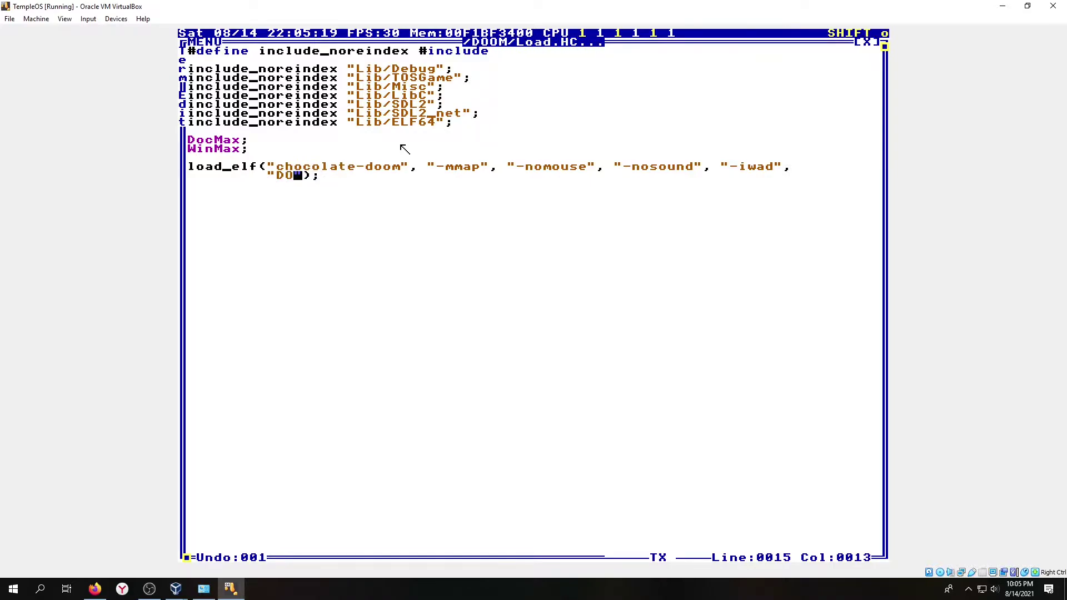
text(OM1.W)
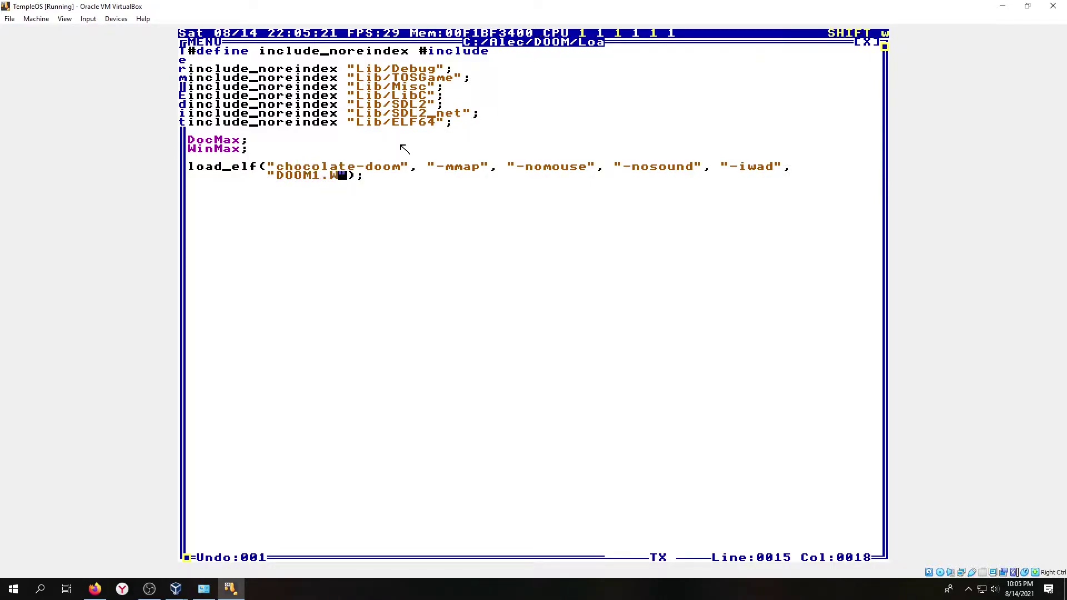
text(AD)
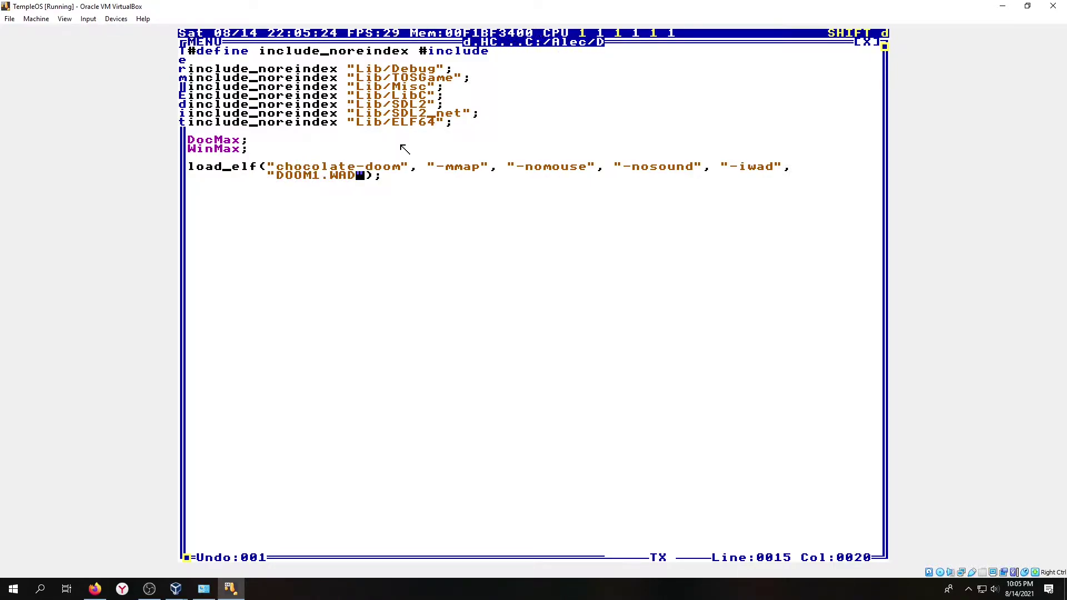
key(ctrl+s)
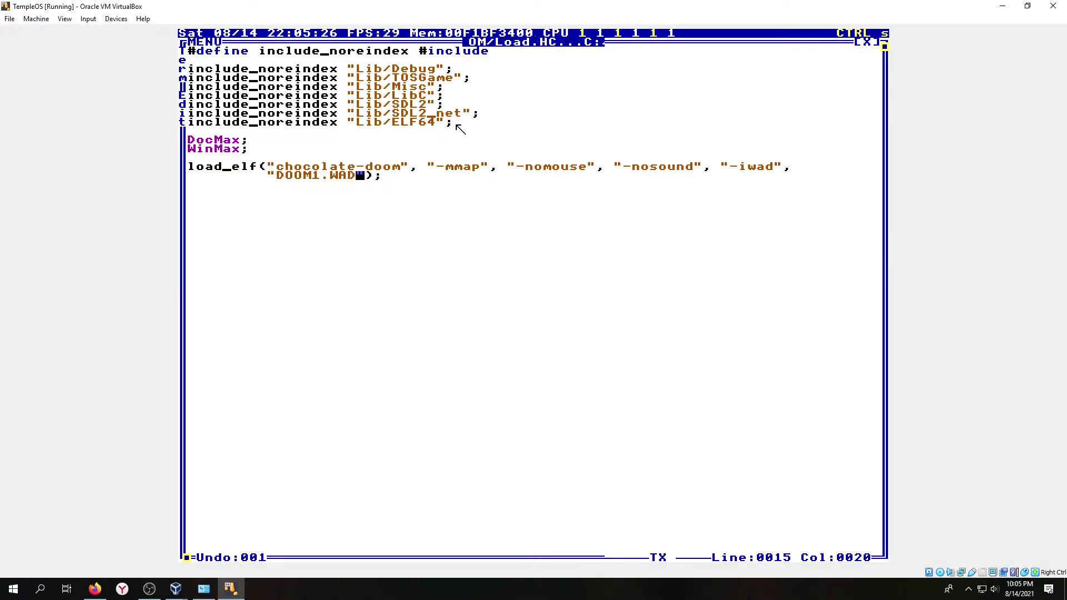
key(Escape)
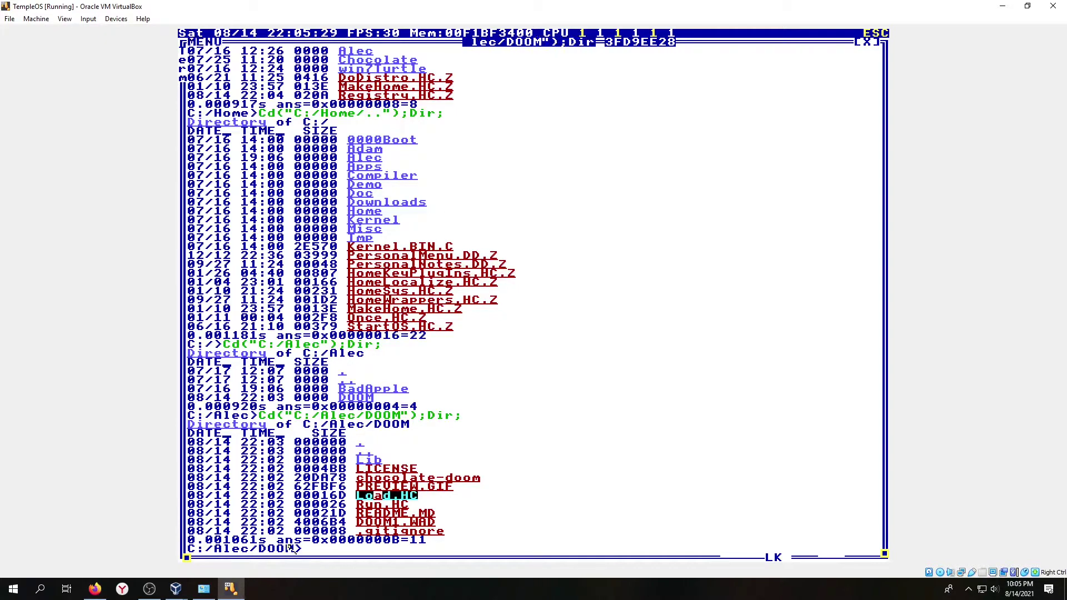
Step: Try to launch Doom from C:/Alec/DOOM by entering the debugger with Dbg; and executing #include "Run";
key(ctrl+End)
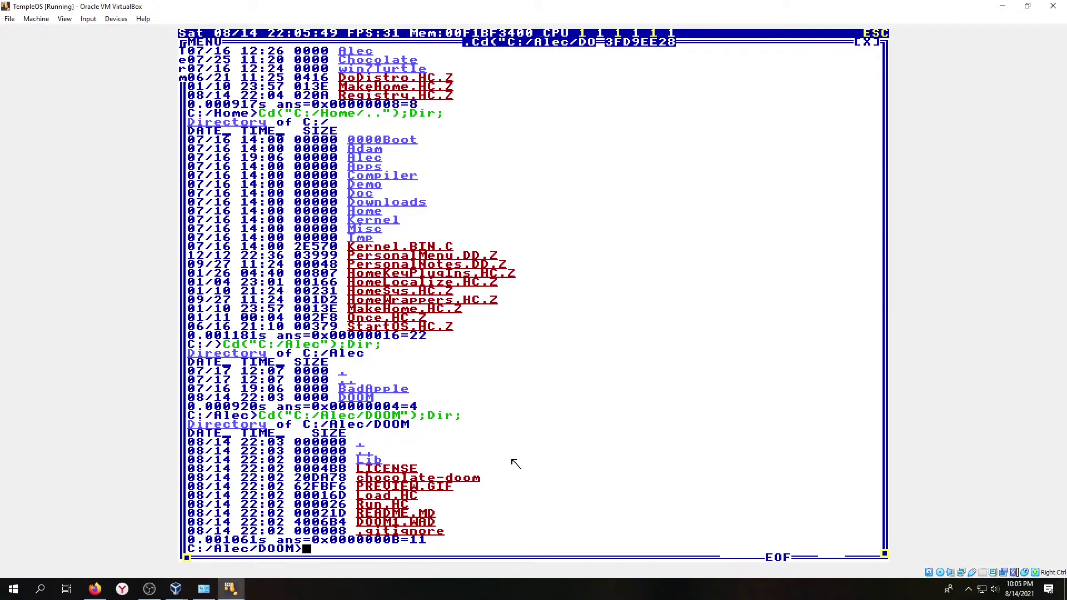
key(shift)
text(Dbg;)
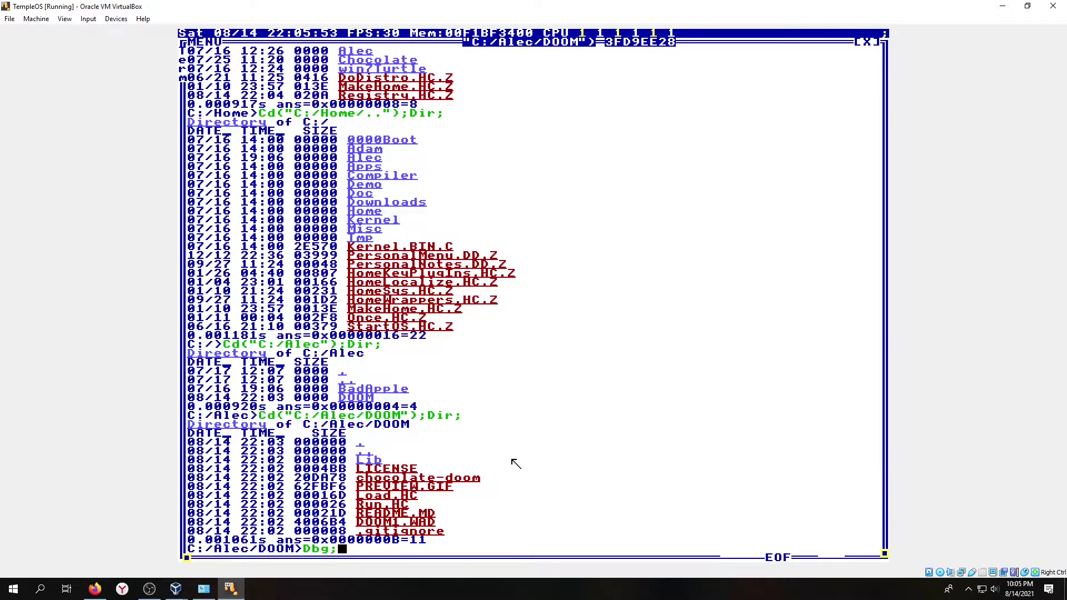
key(Return)
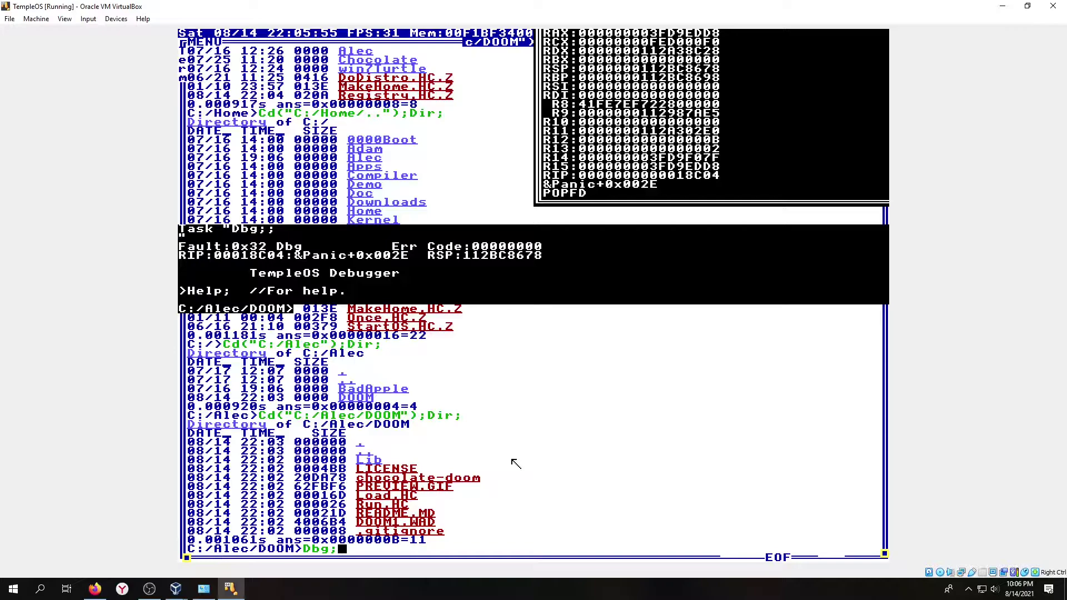
text(#include )
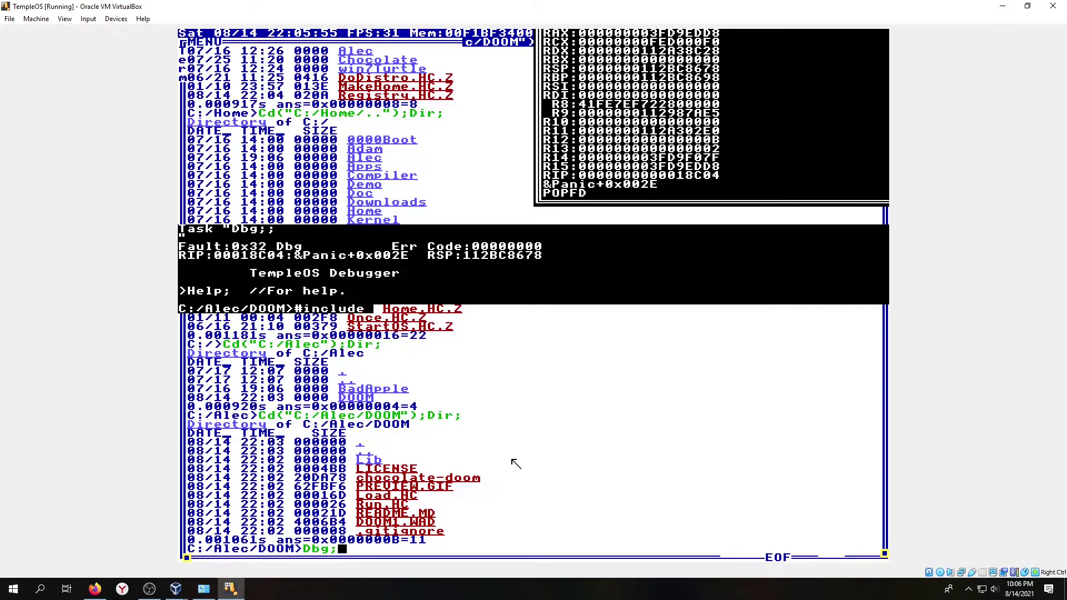
text("Run";)
key(Return)
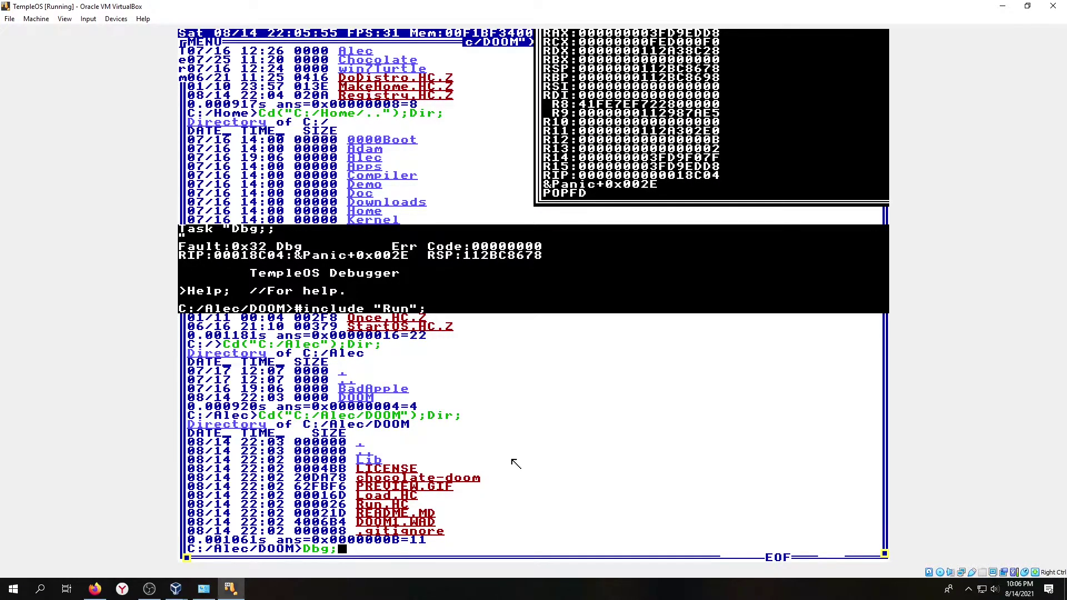
Step: Release the captured input and restart the TempleOS virtual machine
key(Control_R)
click(501, 404)
key(Control_R)
click(10, 18)
key(Escape)
click(486, 319)
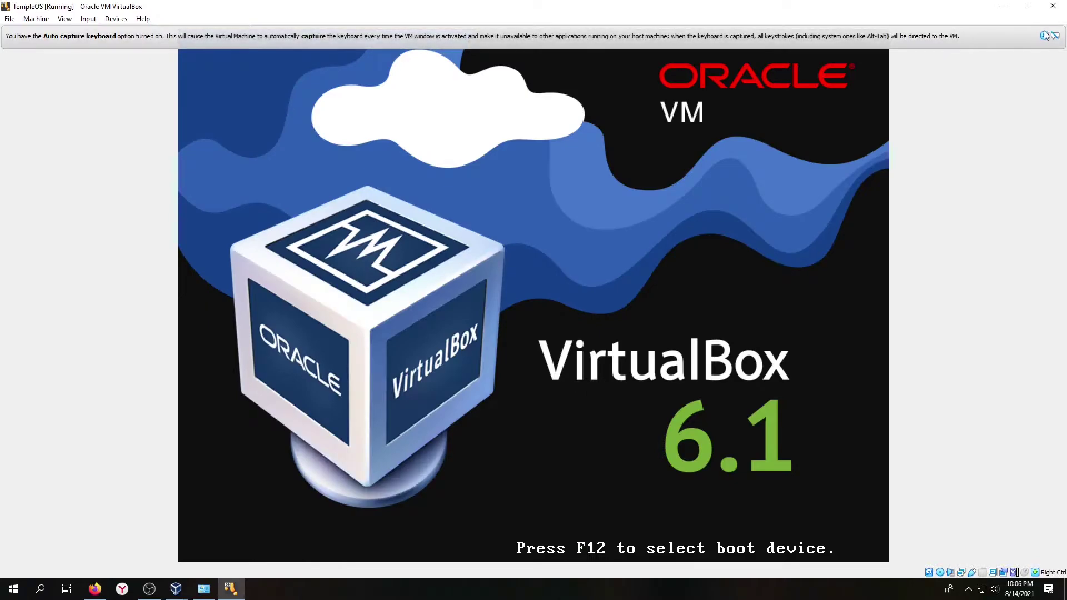
Step: Dismiss the keyboard capture notice, boot TempleOS from Drive C again and decline the tour
click(1045, 35)
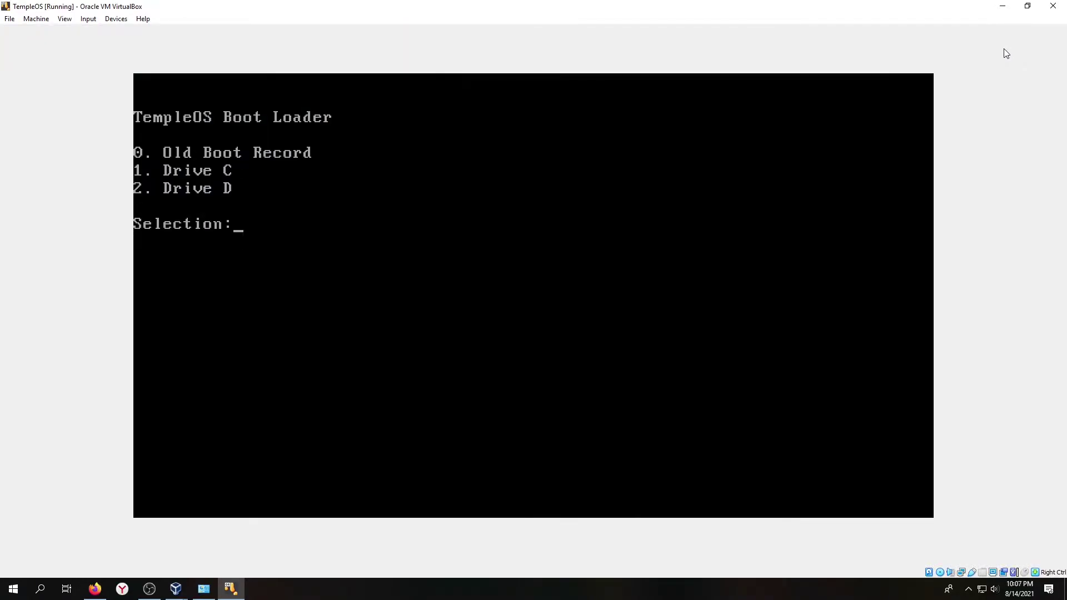
key(1)
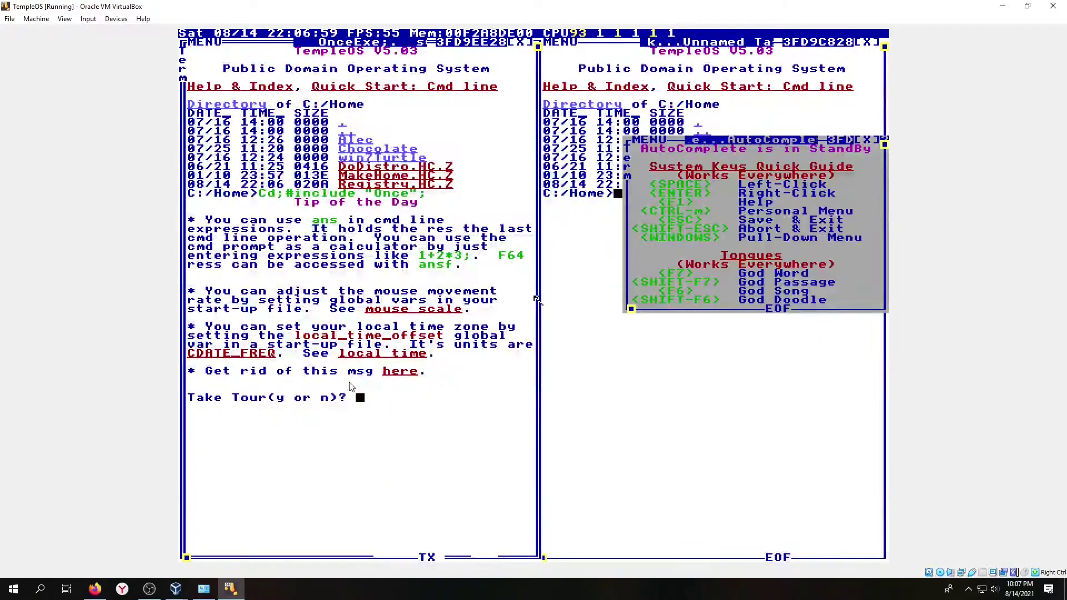
key(n)
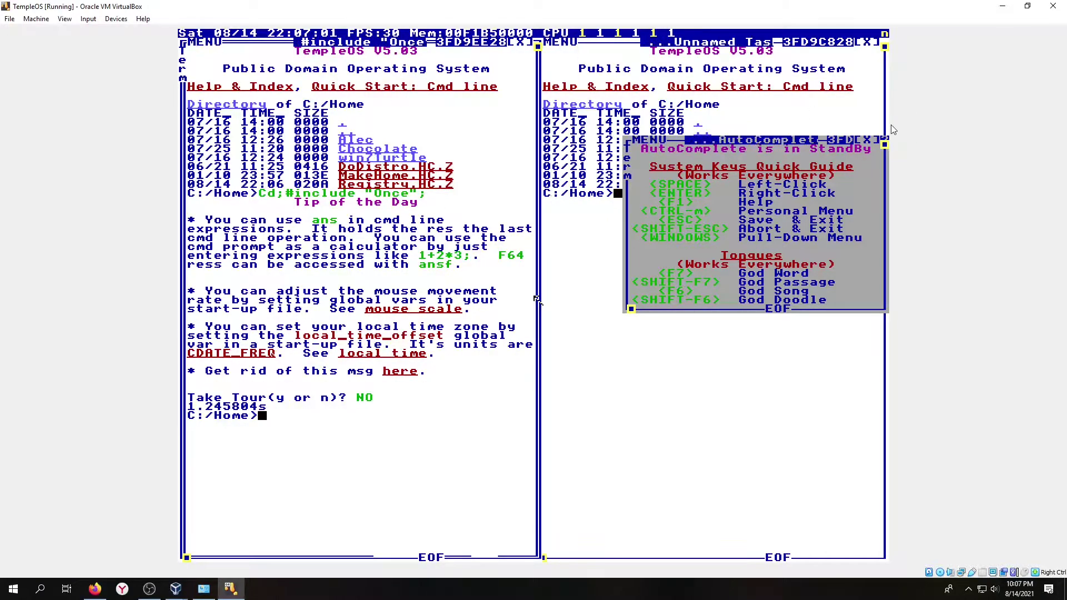
Step: Close the AutoComplete window and change the terminal's directory to C:/Alec/DOOM
click(868, 140)
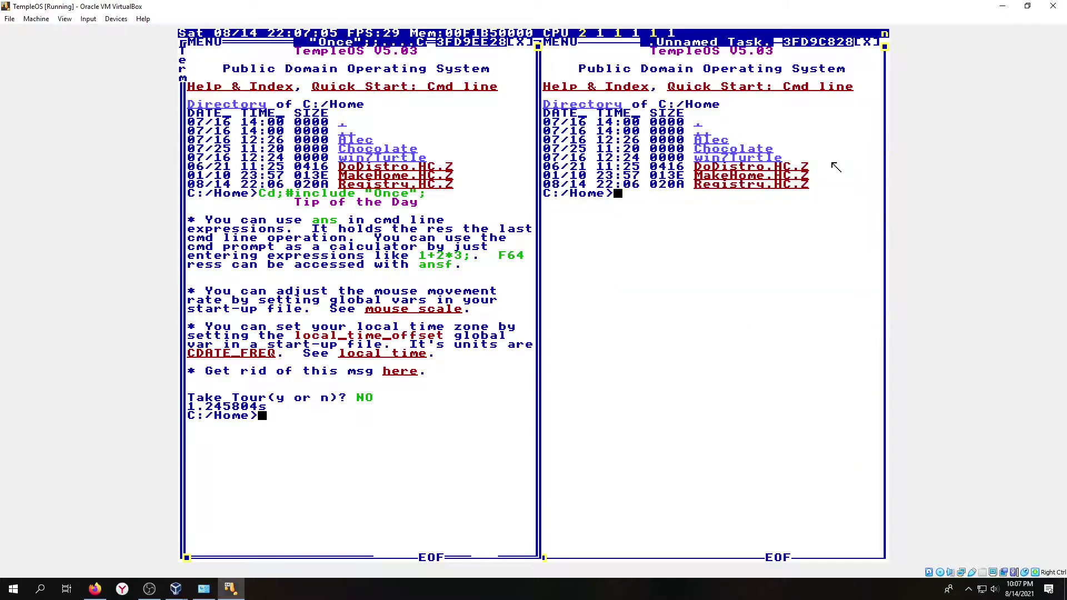
click(344, 131)
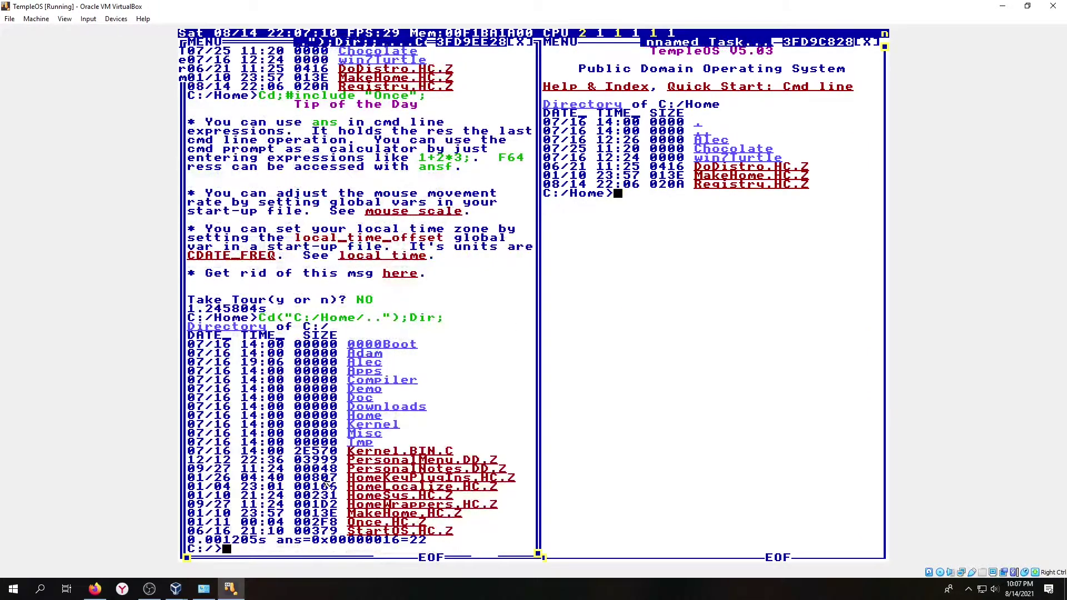
click(367, 363)
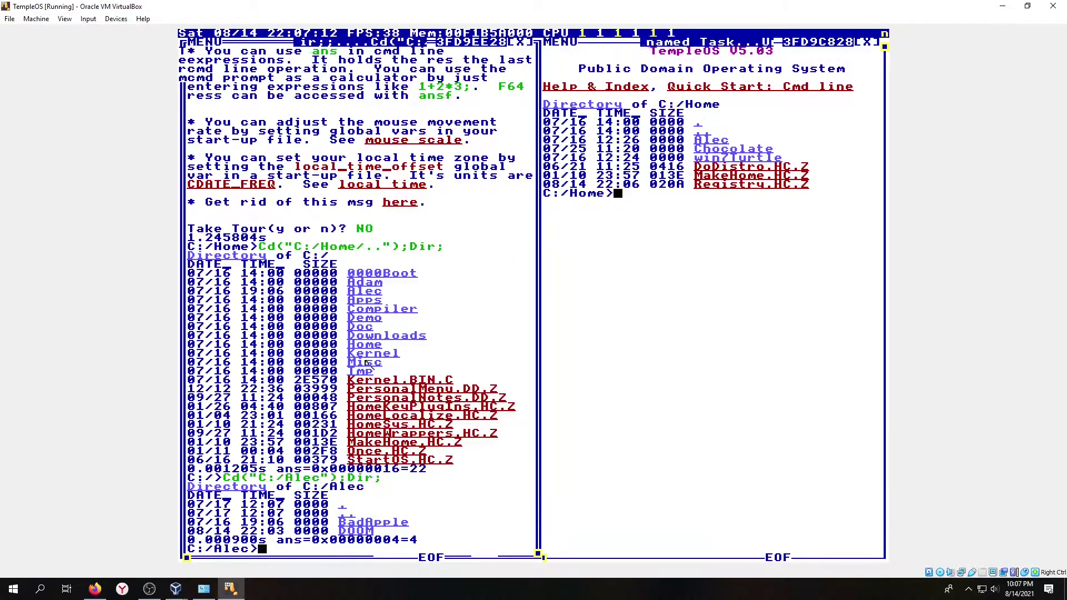
click(346, 531)
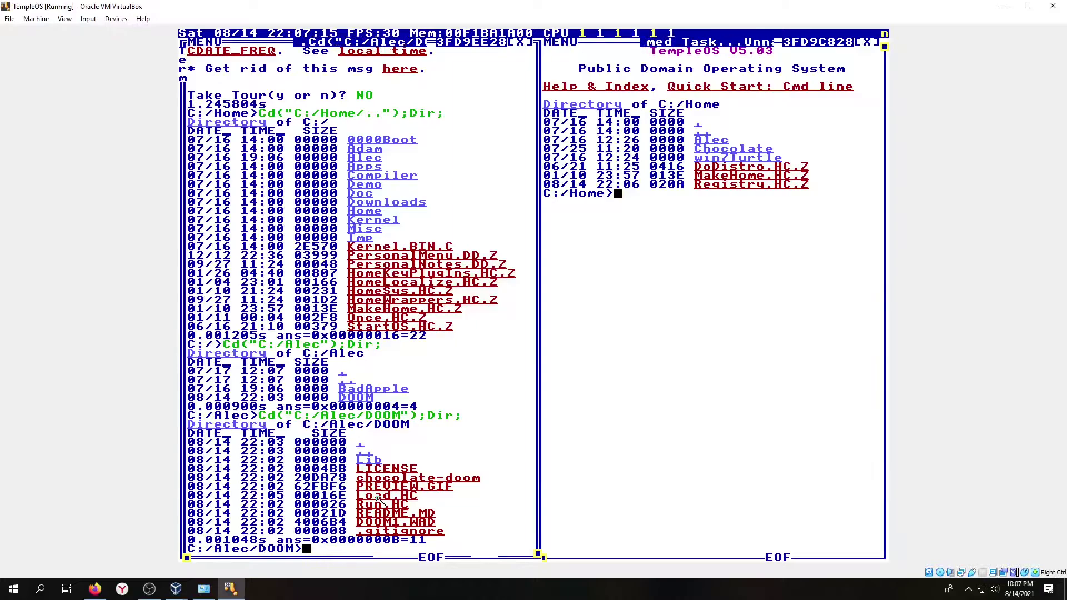
Step: Examine the contents of Load.HC and Run.HC in the editor, checking the load_elf call, and close both files
click(379, 497)
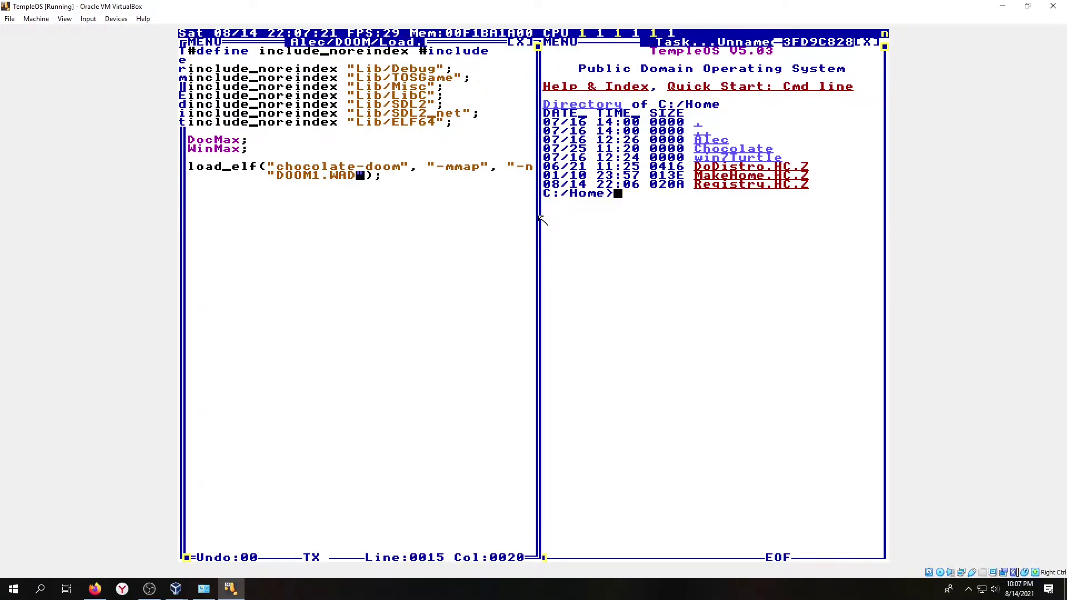
key(ctrl+alt+x)
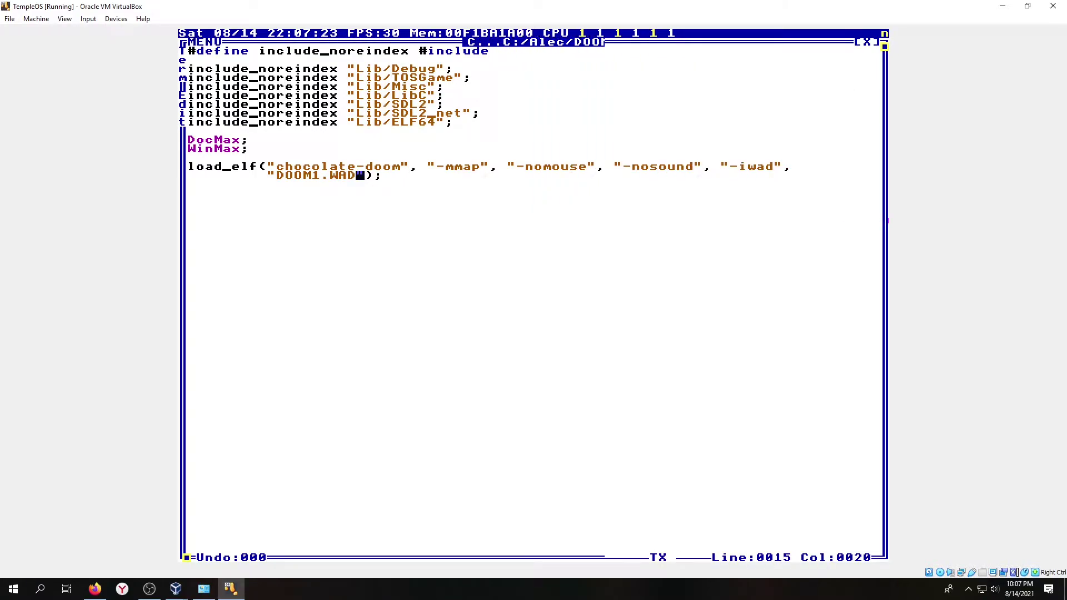
mouse_move(702, 42)
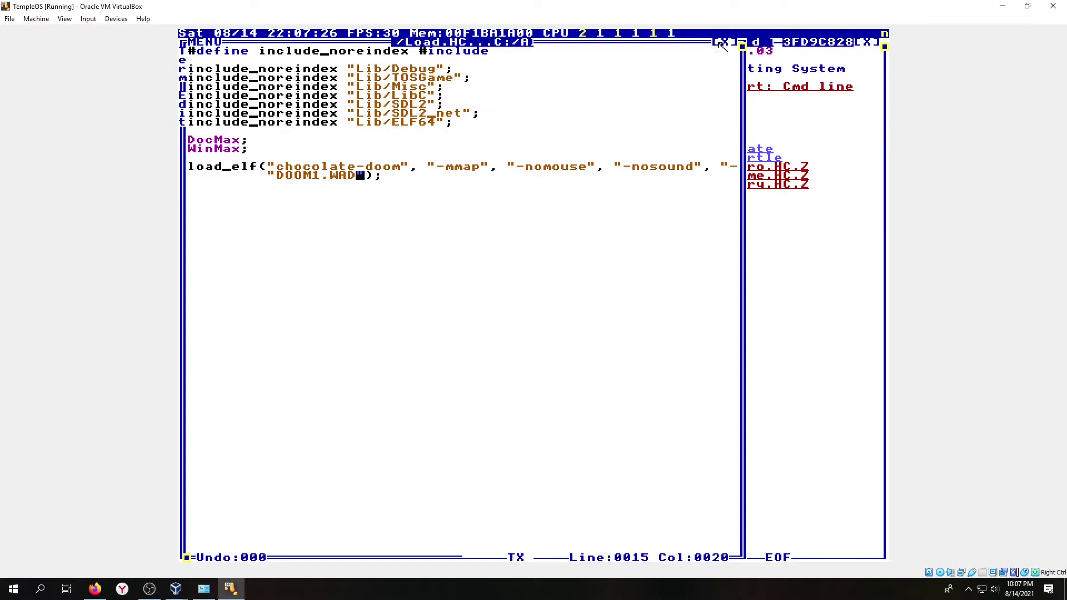
key(Escape)
click(365, 504)
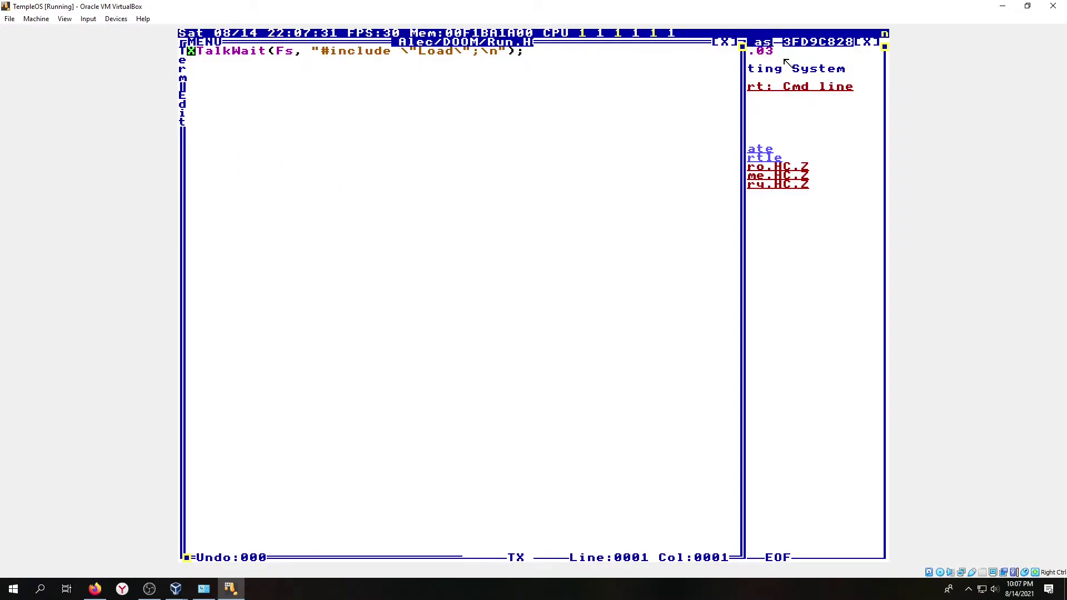
click(724, 42)
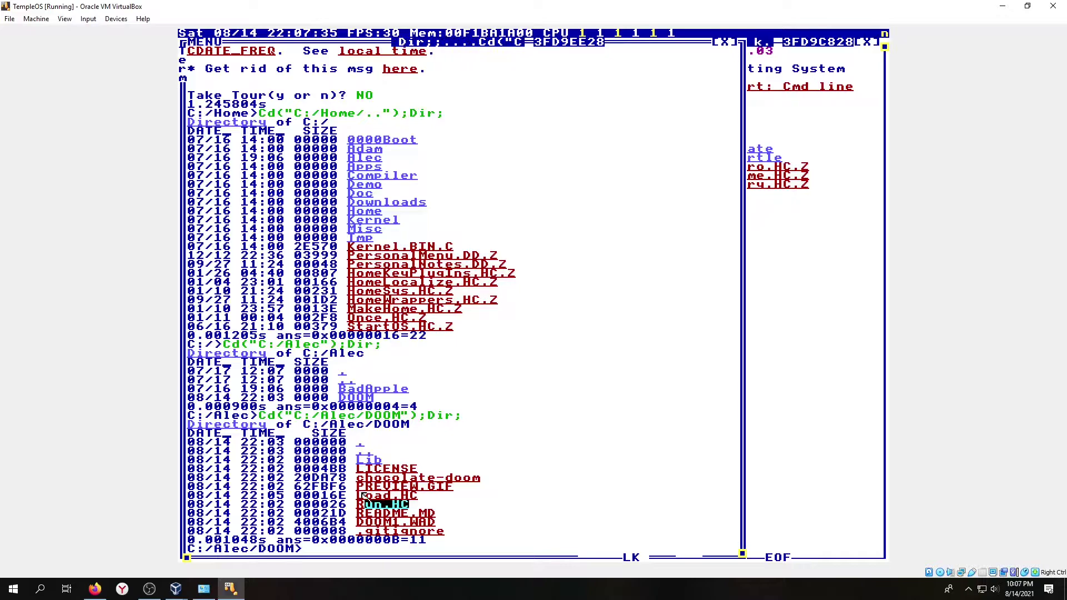
click(362, 496)
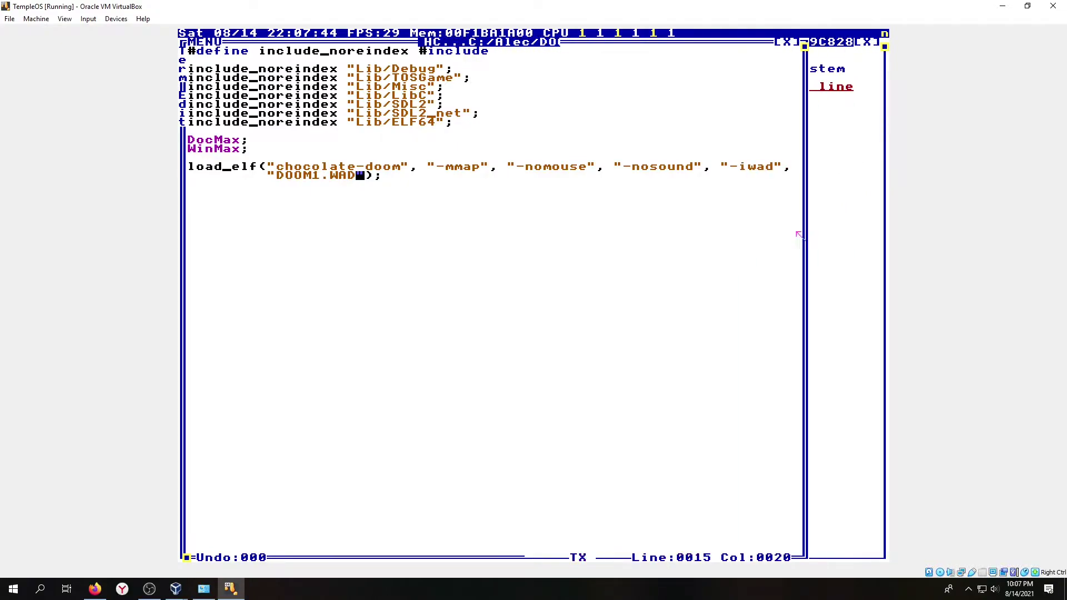
mouse_move(685, 32)
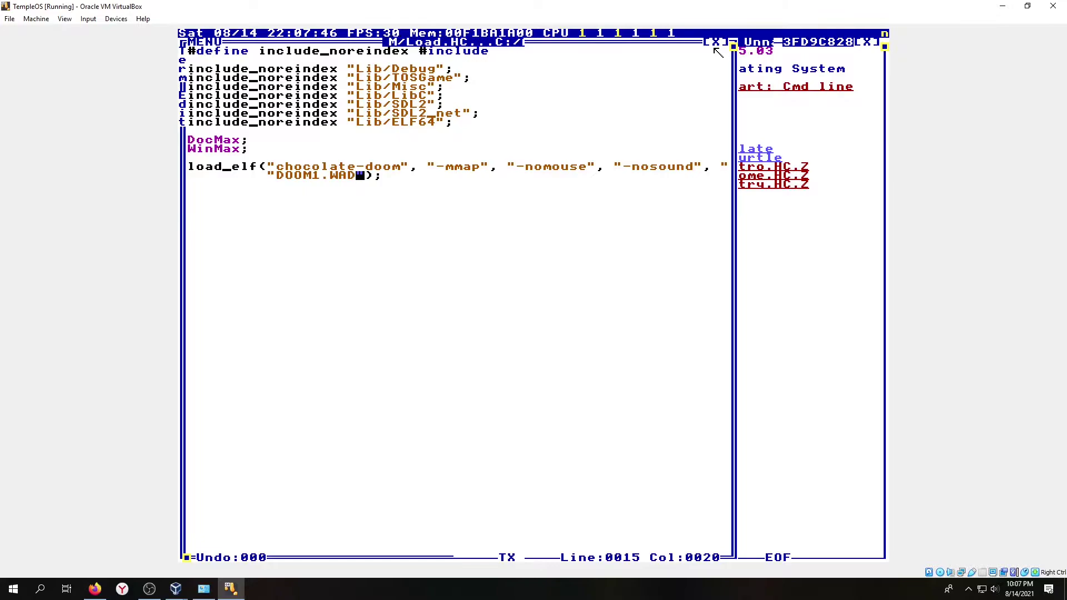
click(715, 43)
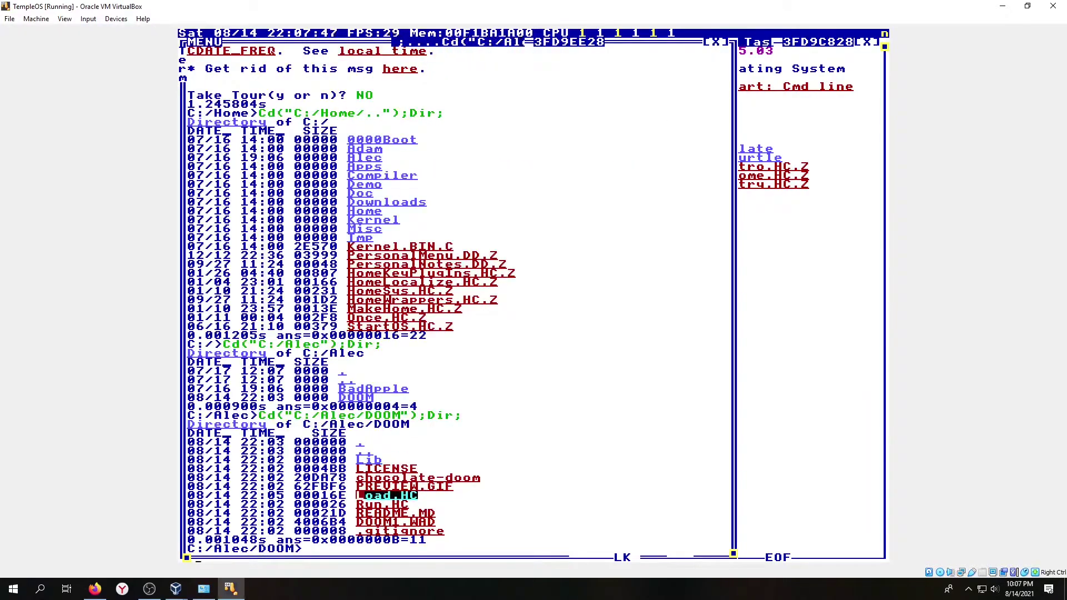
Step: Launch Doom from the C:/Alec/DOOM prompt by executing #include "Run";
click(309, 549)
text(#include ")
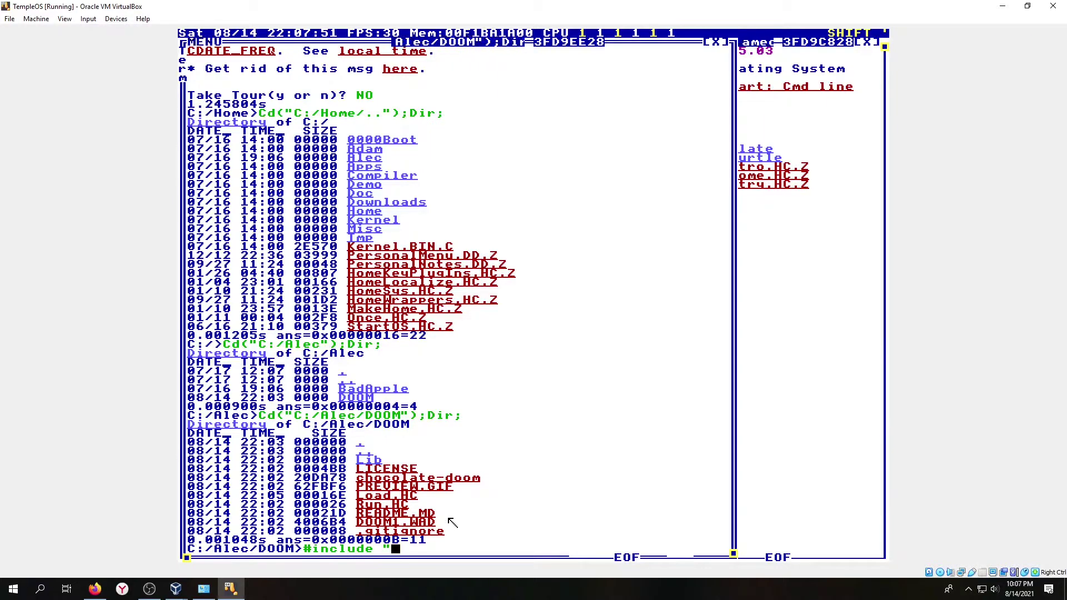
text(Run";)
key(Return)
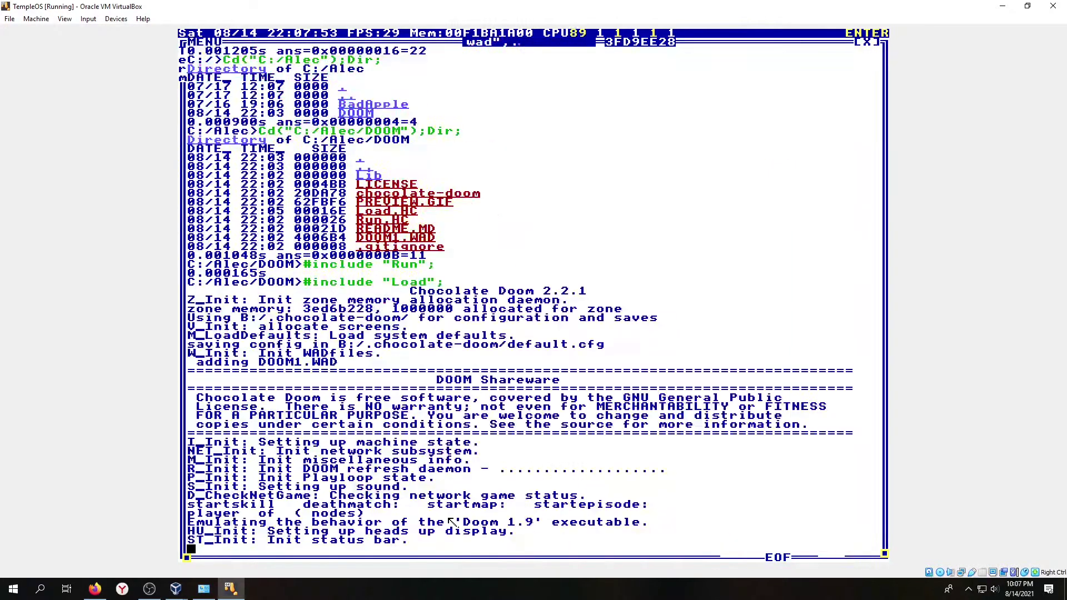
Step: Start a new Doom game from the title screen, accepting the default episode and skill level
key(Return)
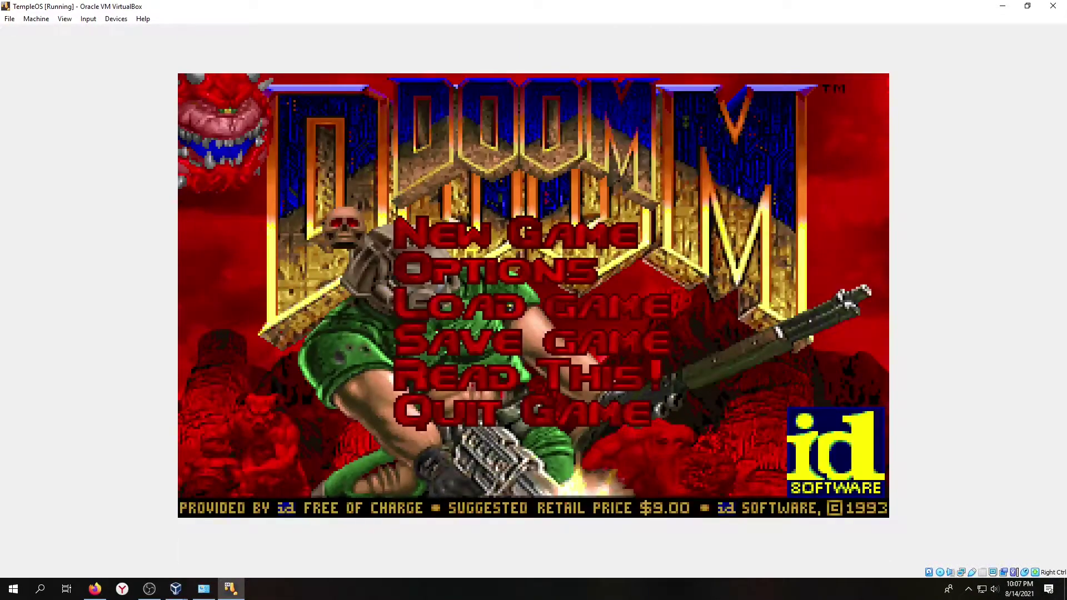
key(Return)
key(Return)
key(Return)
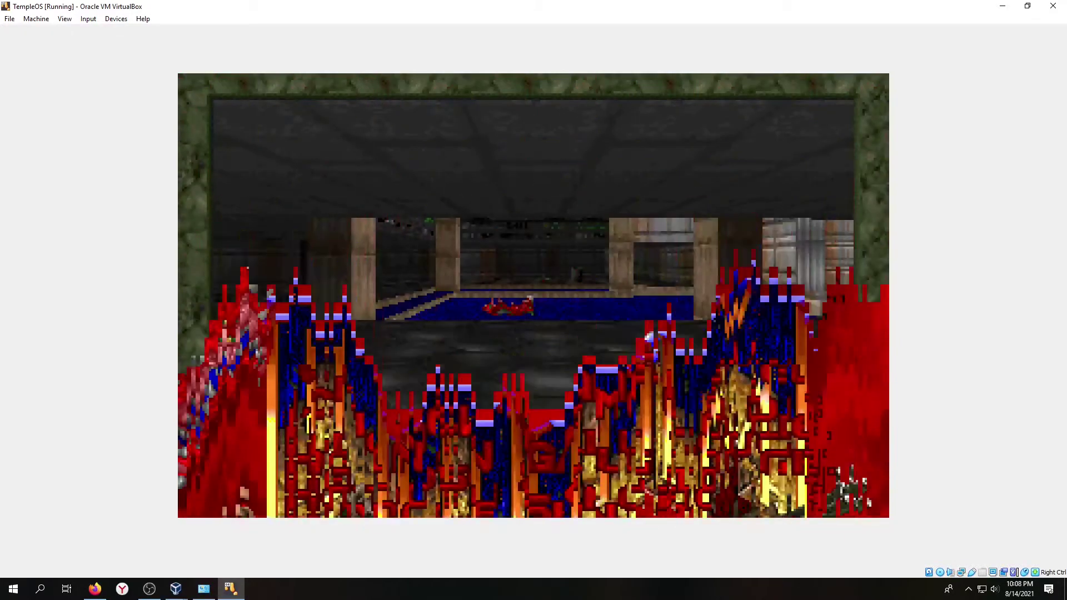
Step: Move through the hallway to the brick staircase and shoot the enemies at its top with the pistol
key(Up)
key(Right)
key(Right)
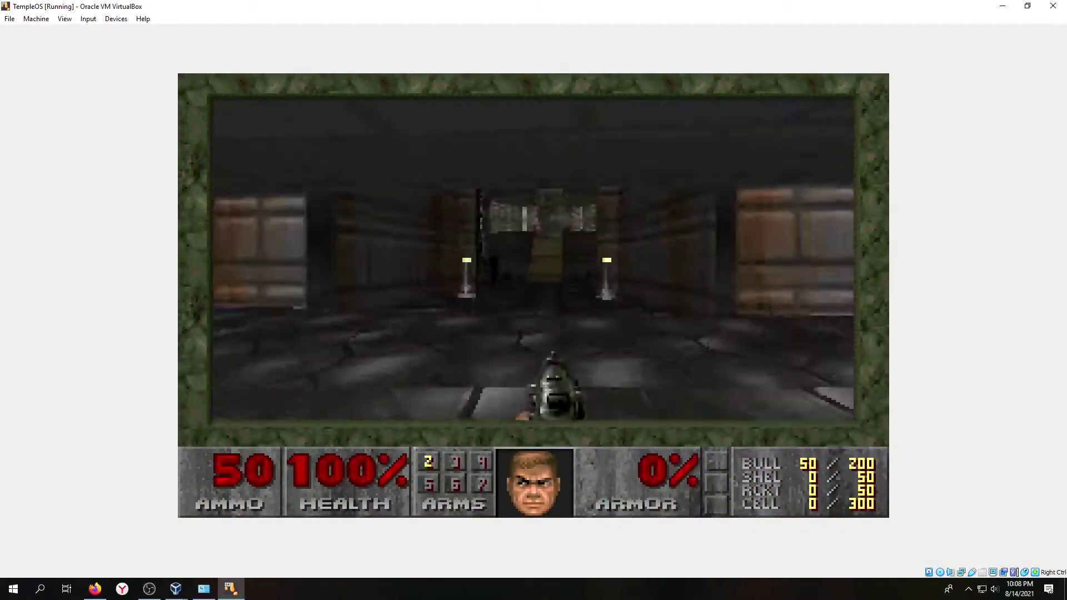
key(Up)
key(Up)
key(ctrl)
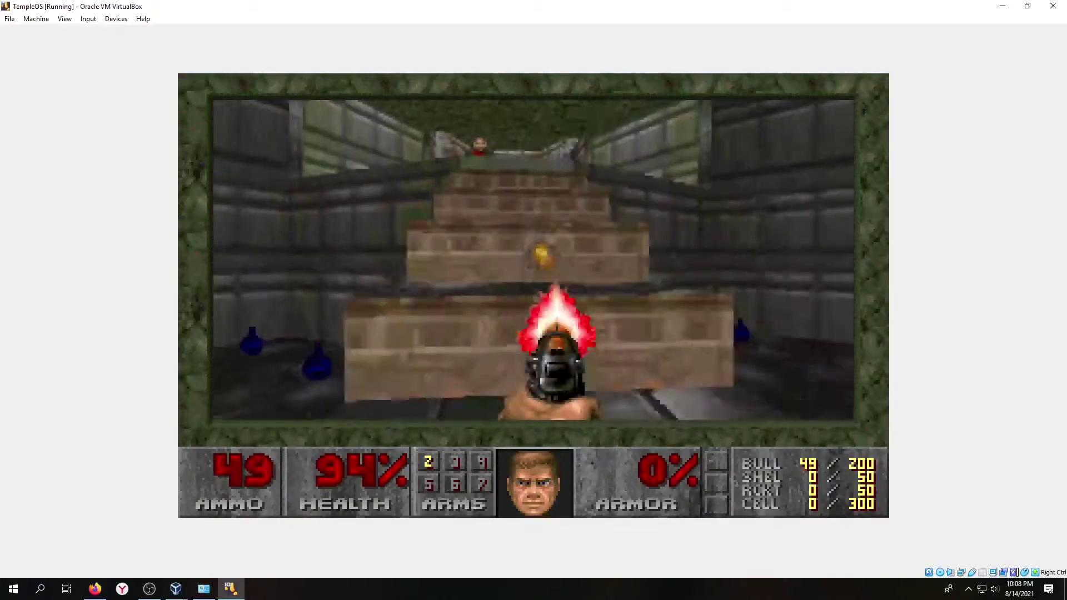
key(ctrl)
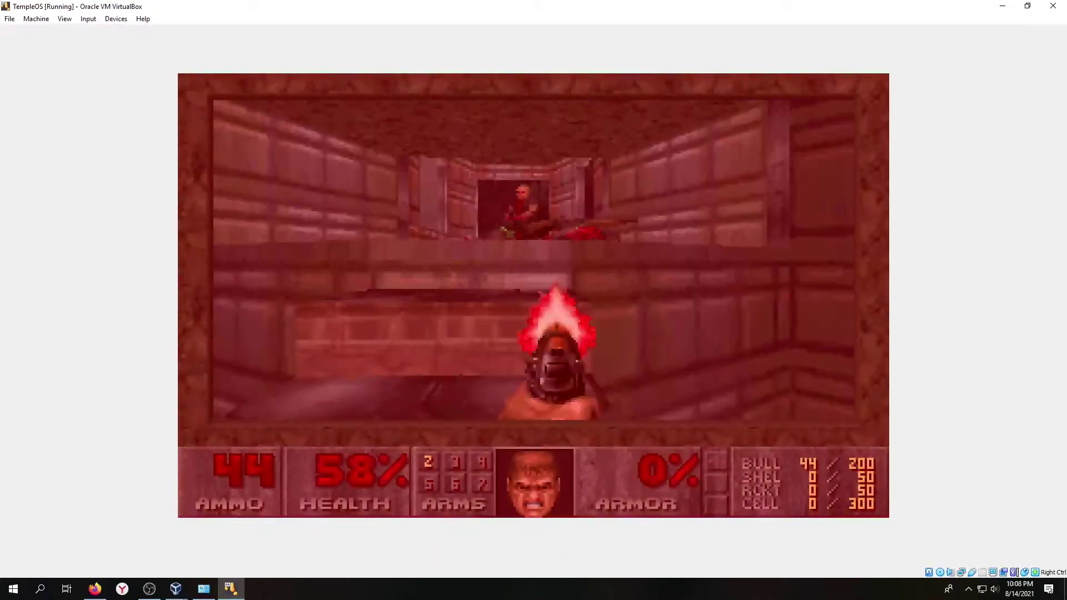
key(ctrl)
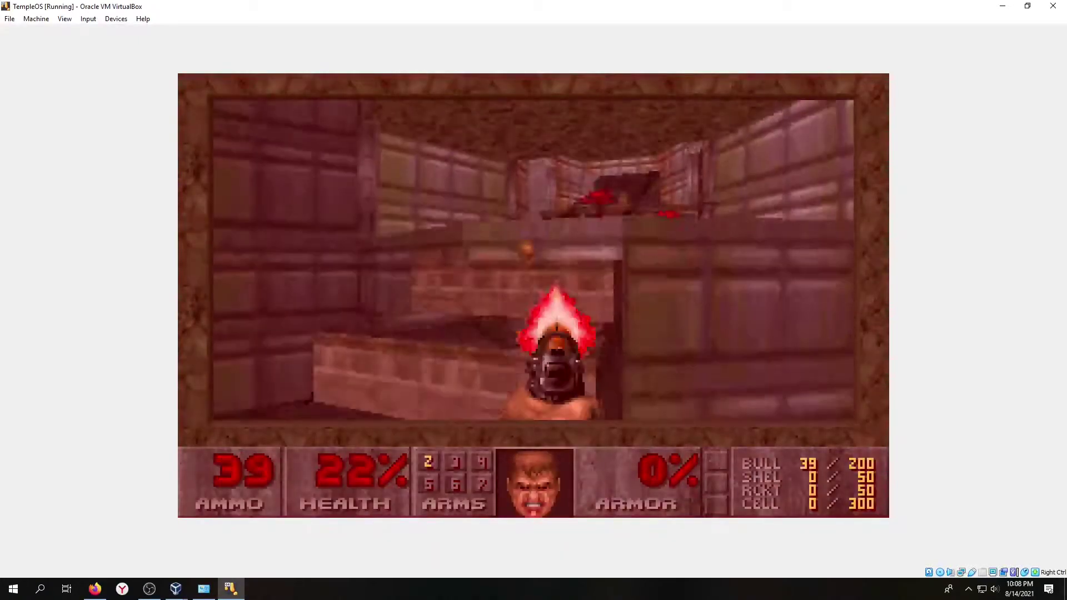
Step: Climb the stairs, collect the shotgun and the armor, and head back toward the candle-lit hallway
key(Left)
key(Up)
key(Right)
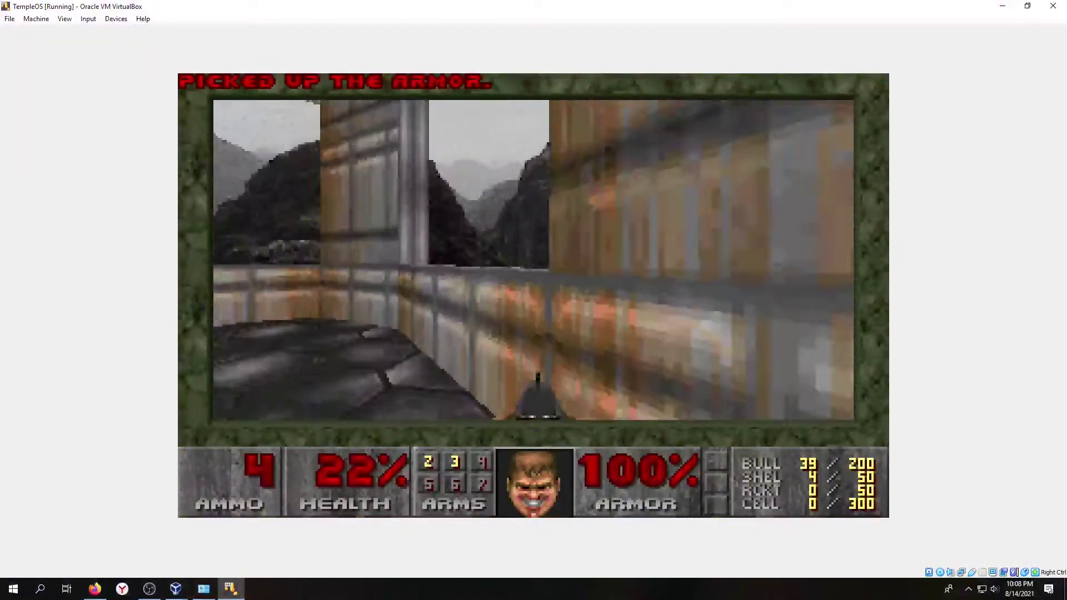
key(Up)
key(Left)
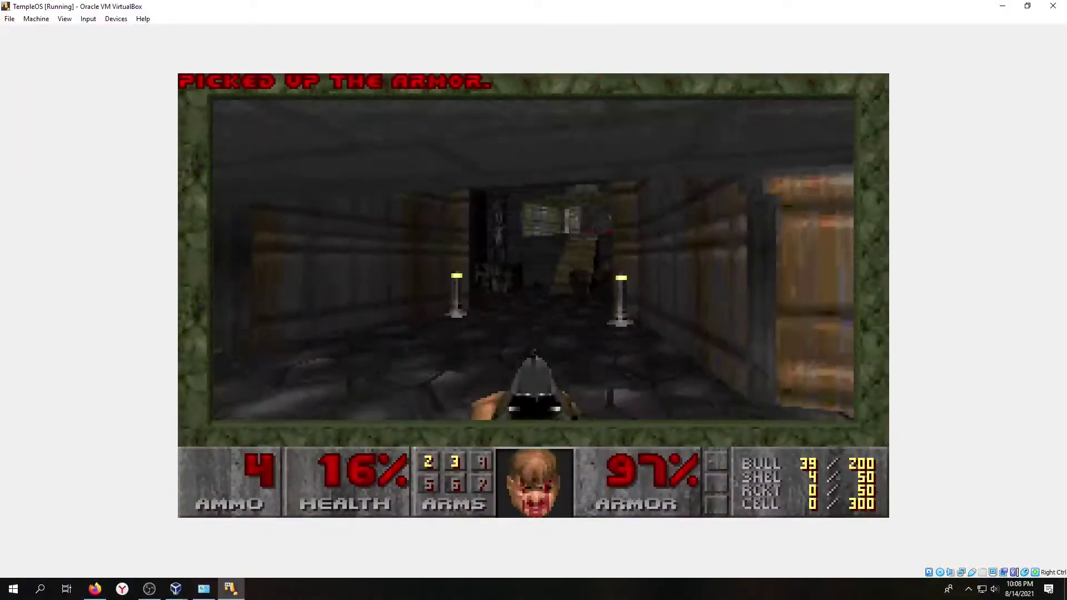
Step: Quit Doom through its game menu and confirm leaving to return to the TempleOS command line
key(Escape)
key(Up)
key(Return)
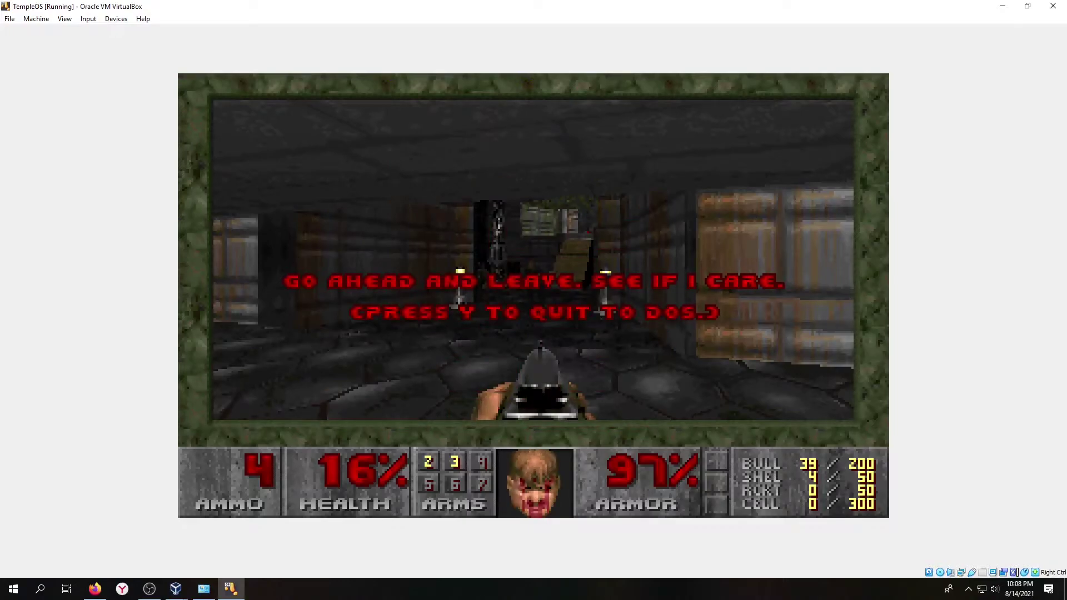
key(y)
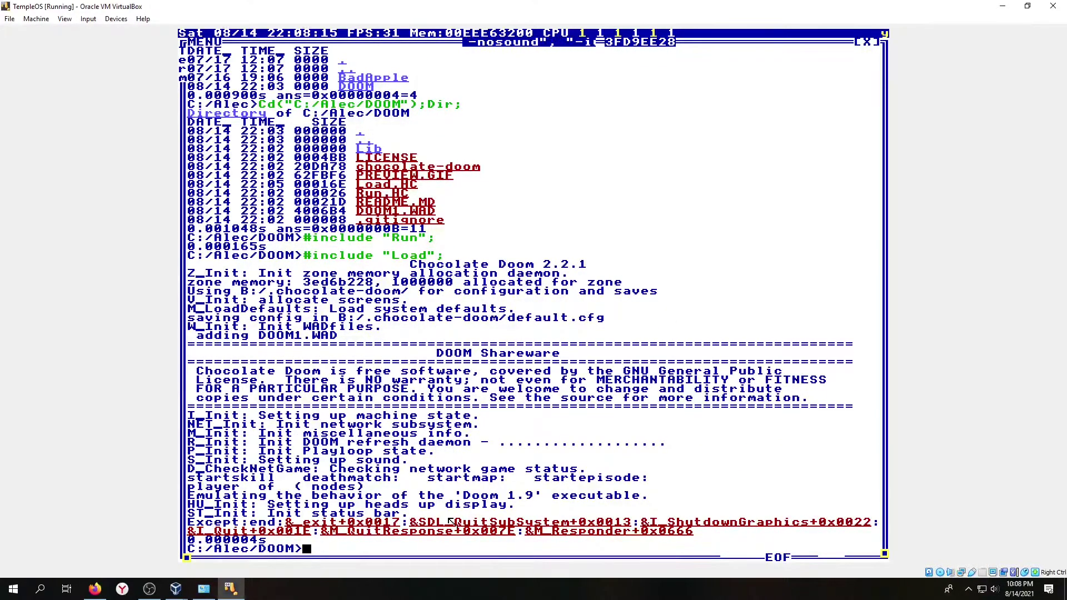
Step: Try to relaunch Doom by executing #include "Run"; again, and close that terminal window
text(#include "Run";)
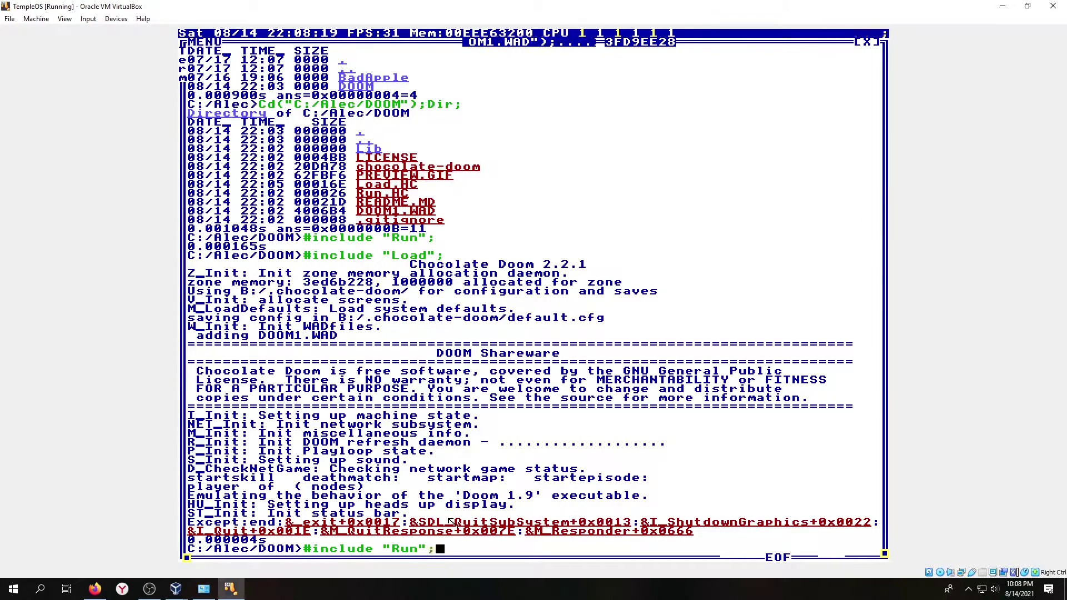
key(Return)
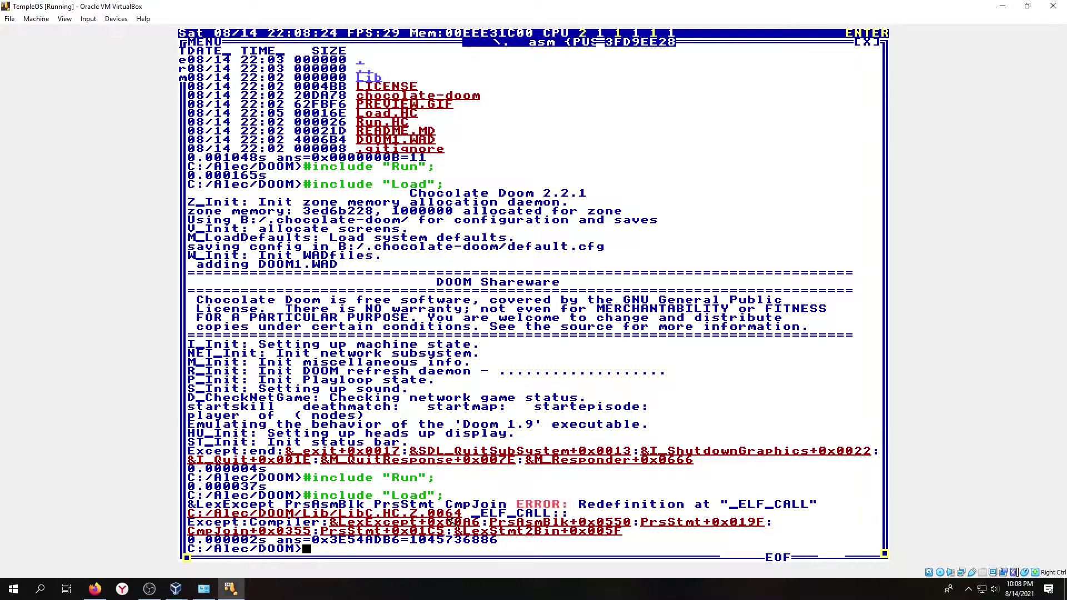
click(866, 44)
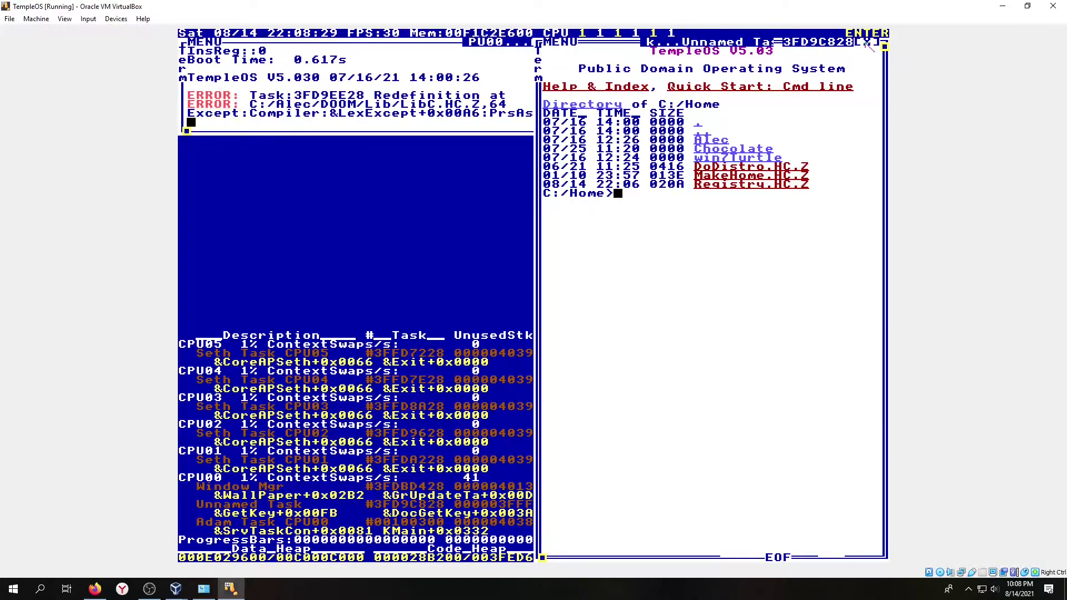
Step: Tile the windows horizontally and change the remaining terminal's directory to C:/Alec/DOOM
key(ctrl+alt+h)
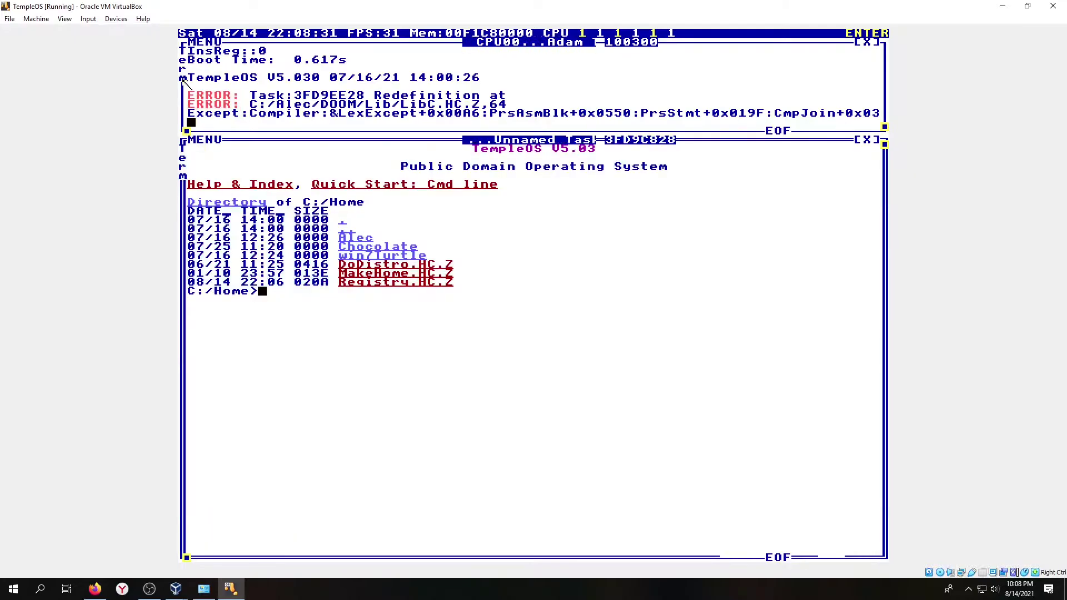
click(344, 229)
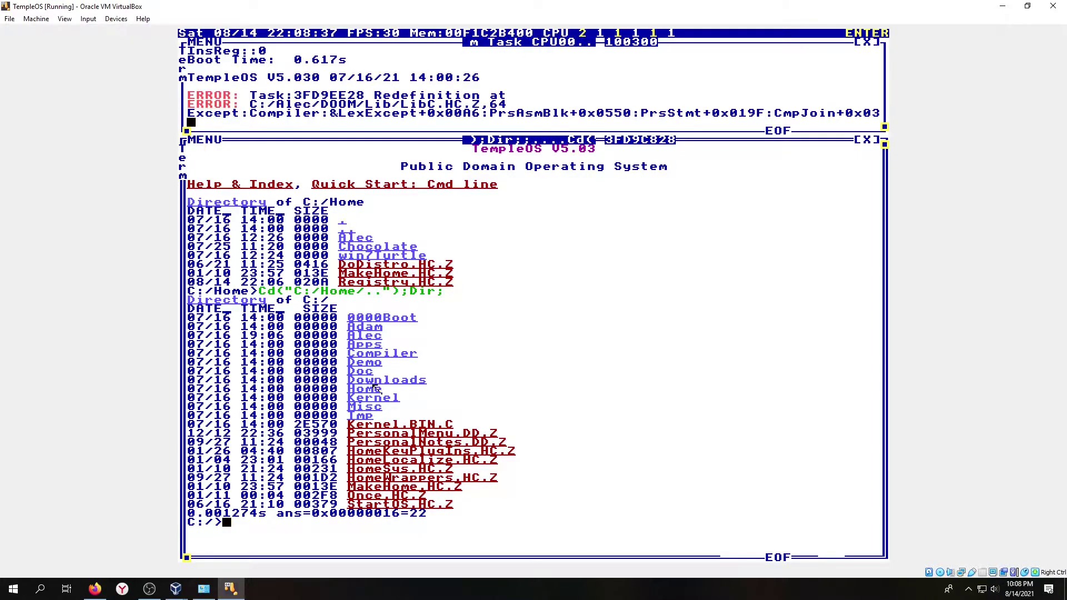
click(367, 336)
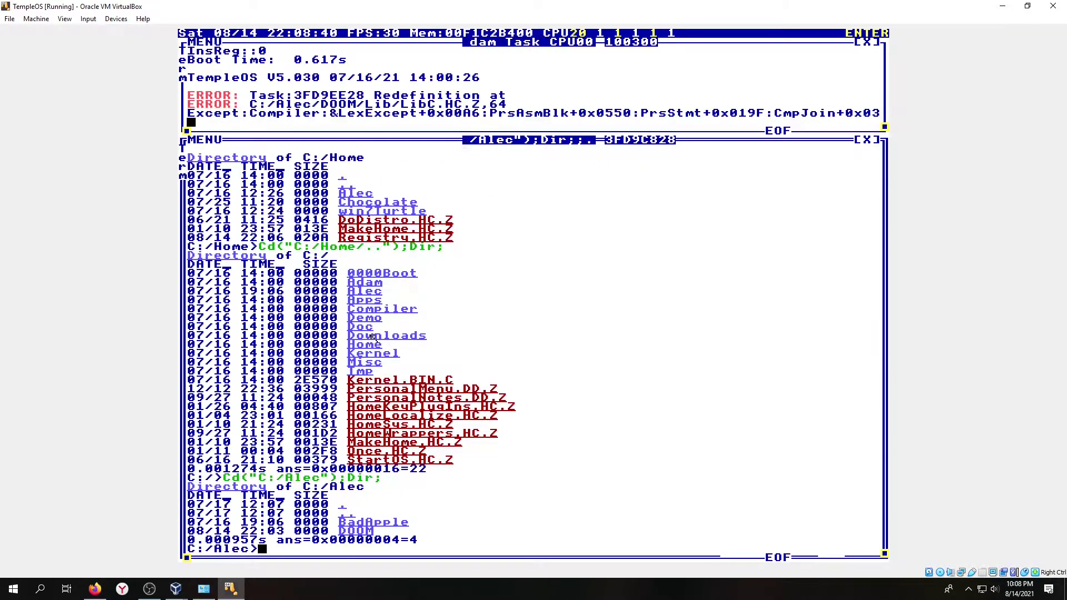
click(361, 532)
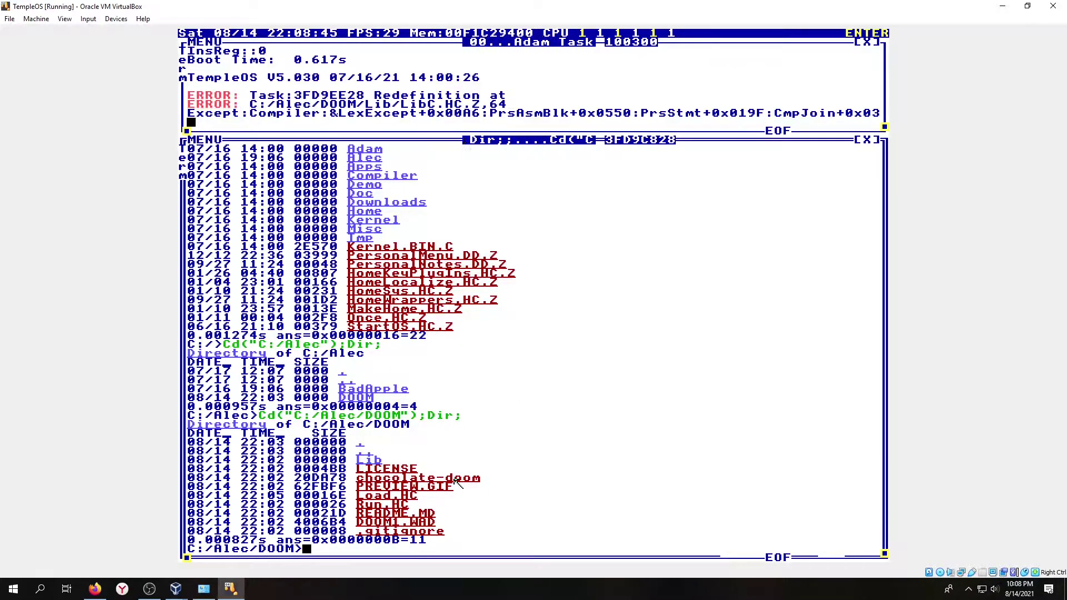
text(#include "Ru)
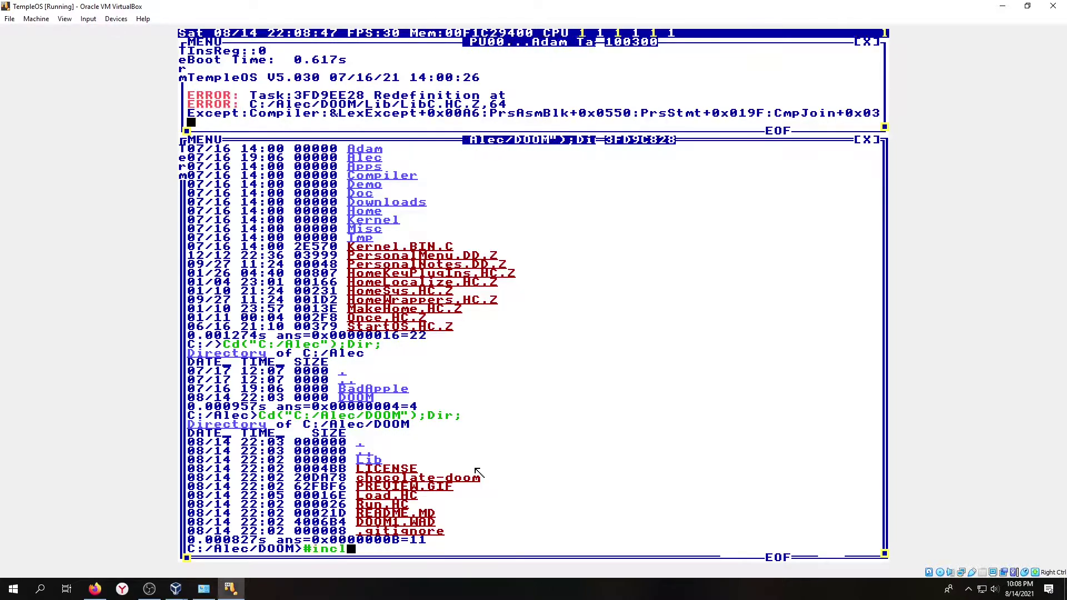
key(BackSpace)
key(BackSpace)
key(BackSpace)
key(BackSpace)
key(BackSpace)
key(BackSpace)
key(BackSpace)
key(BackSpace)
key(BackSpace)
key(BackSpace)
key(BackSpace)
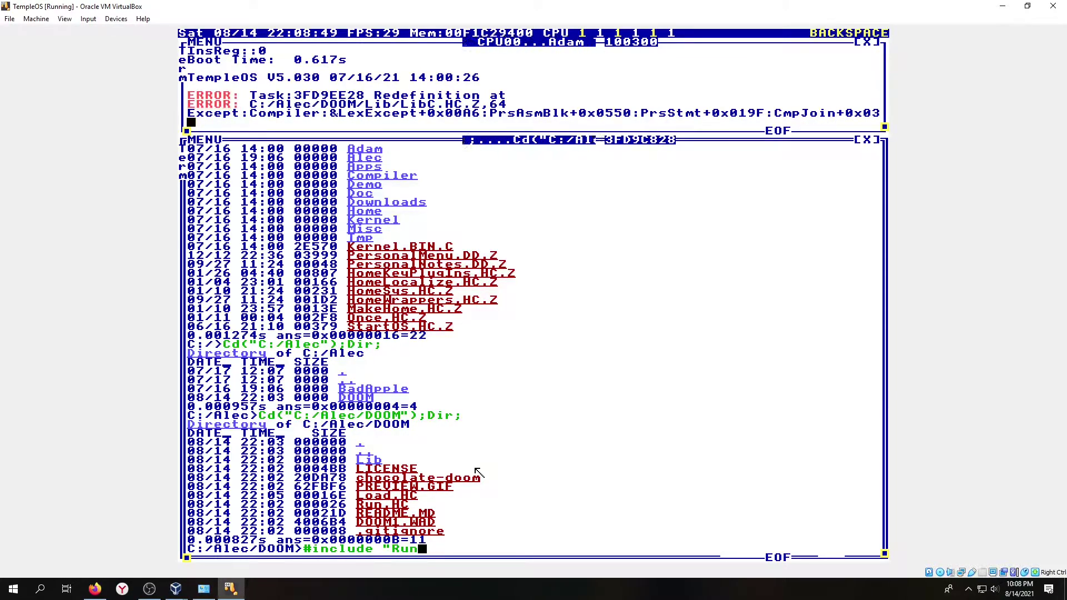
Step: Enter the TempleOS debugger with Dbg; and enter #include "Run"; at its prompt
text(Dbg;)
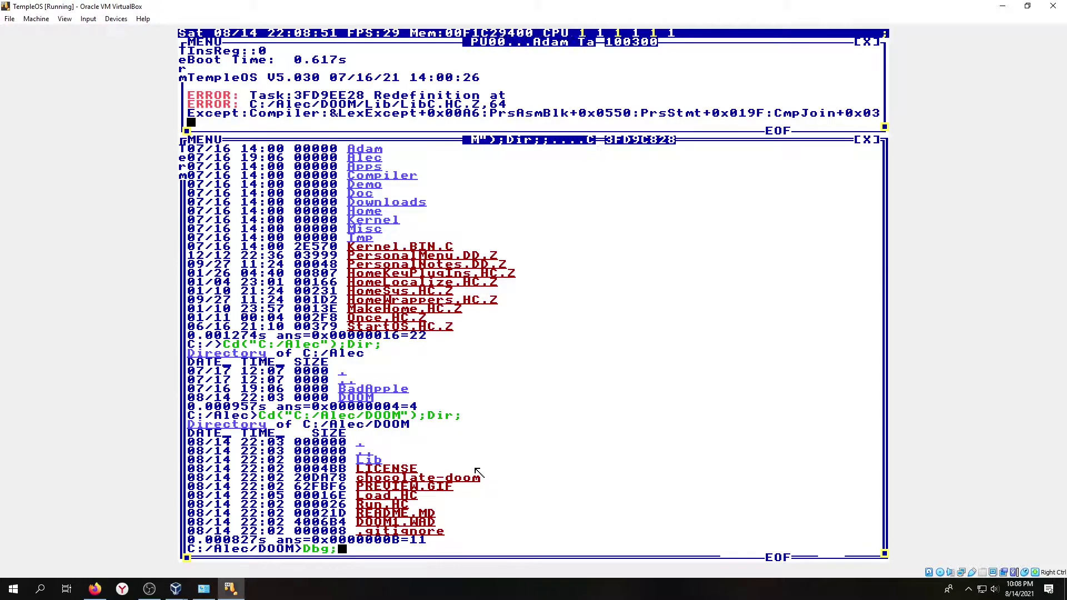
key(Return)
text(Einl)
text(#include "Run";)
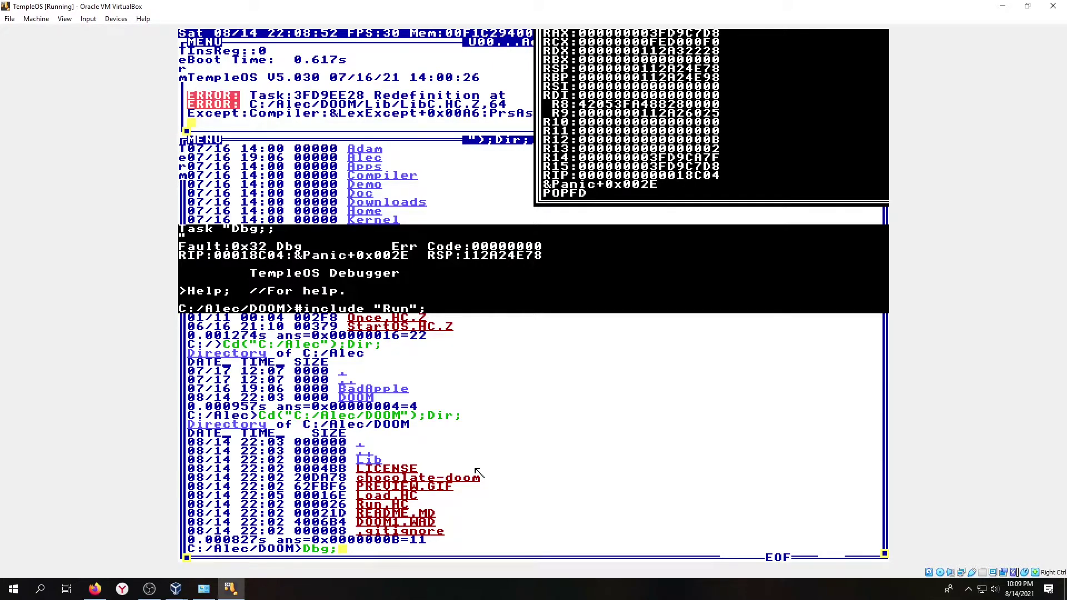
Step: Power off the TempleOS virtual machine and close the VirtualBox Manager
click(1053, 5)
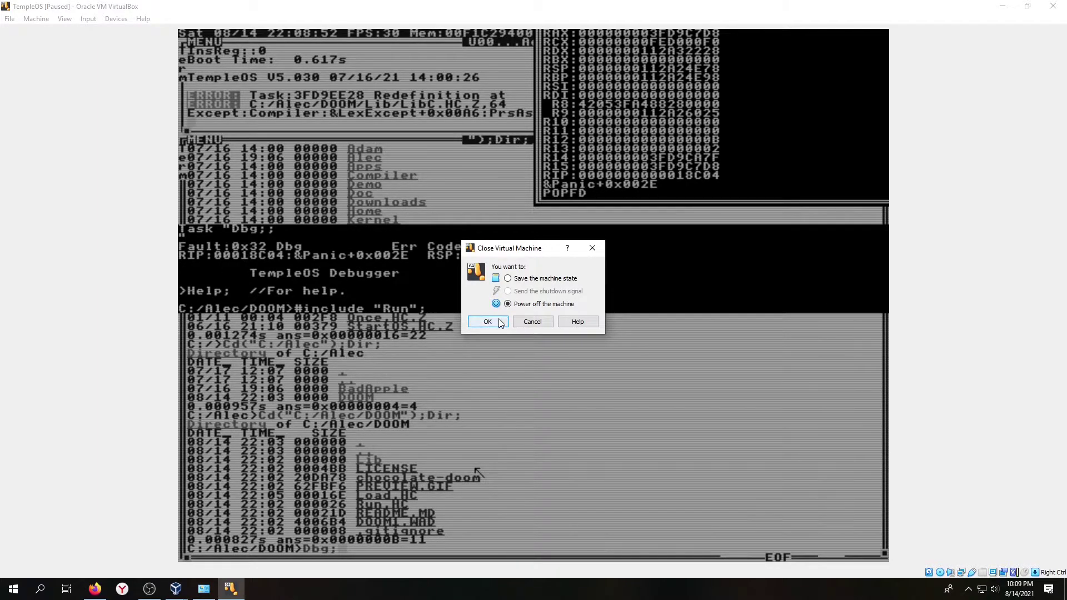
click(487, 322)
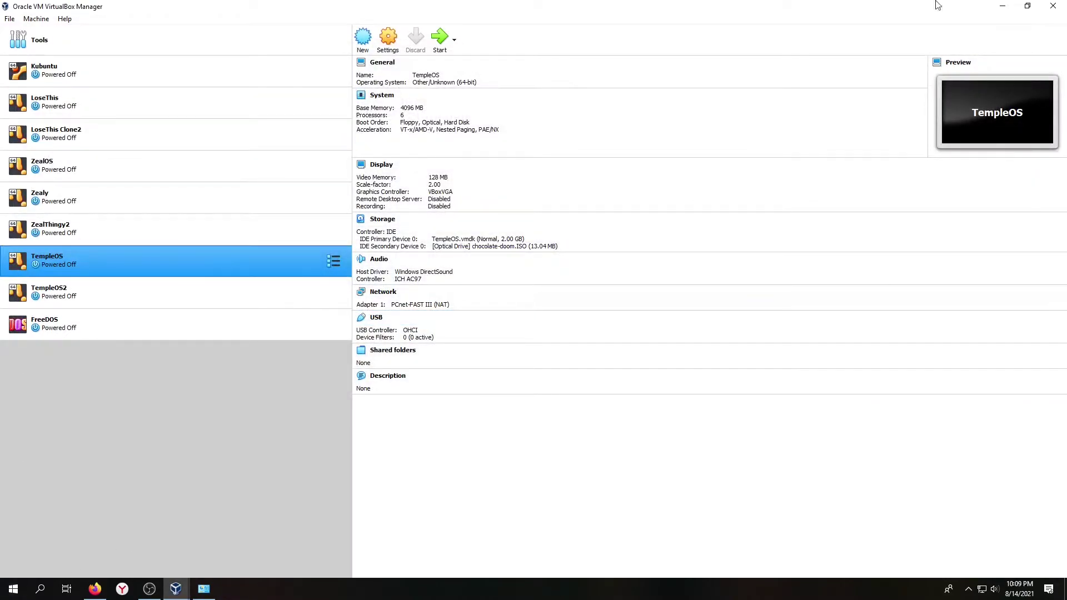
click(1053, 6)
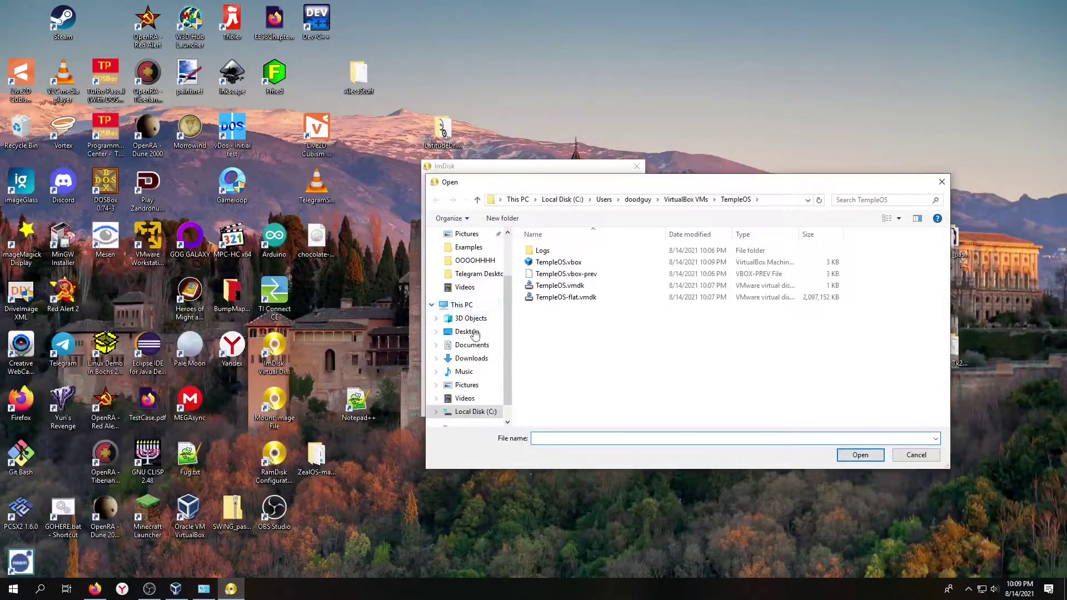
Step: Mount the virtual disk image from Documents > Virtual Machines > TempleOS with ImDisk as drive F:
click(471, 344)
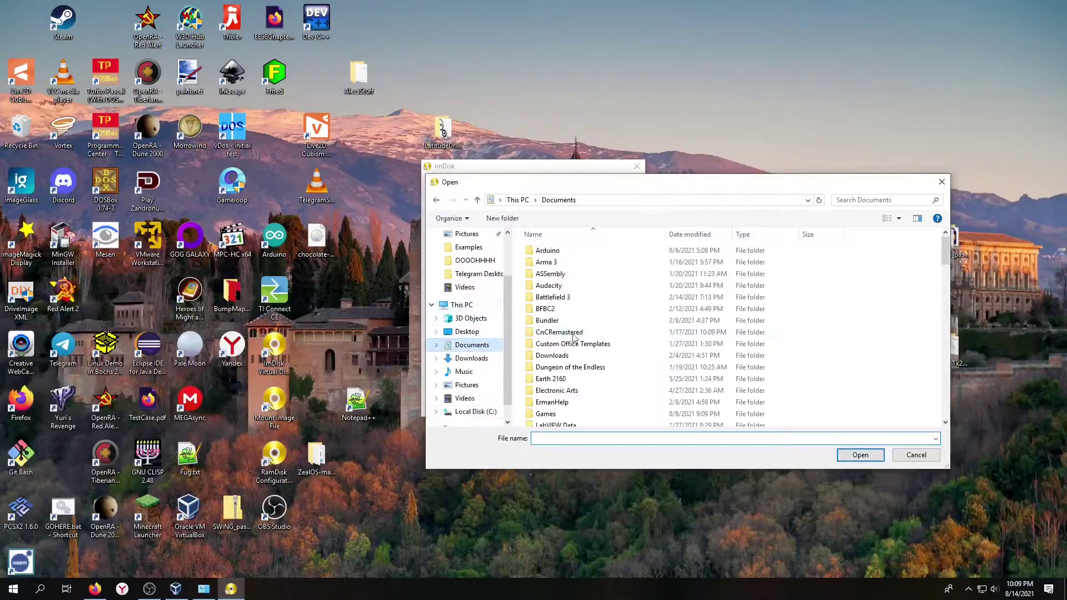
scroll(633, 340, down, 3)
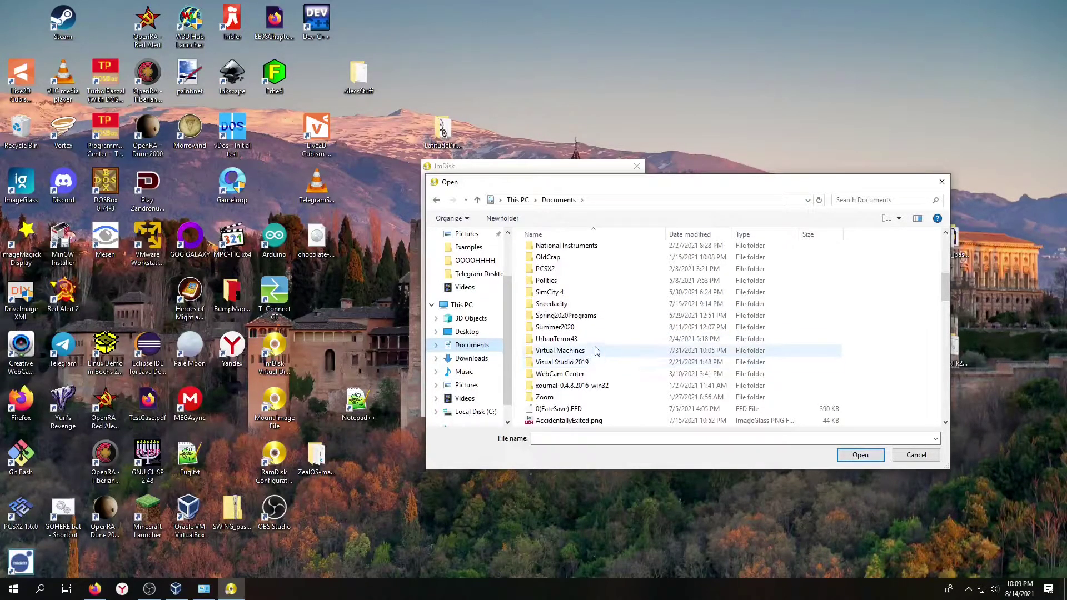
double_click(595, 350)
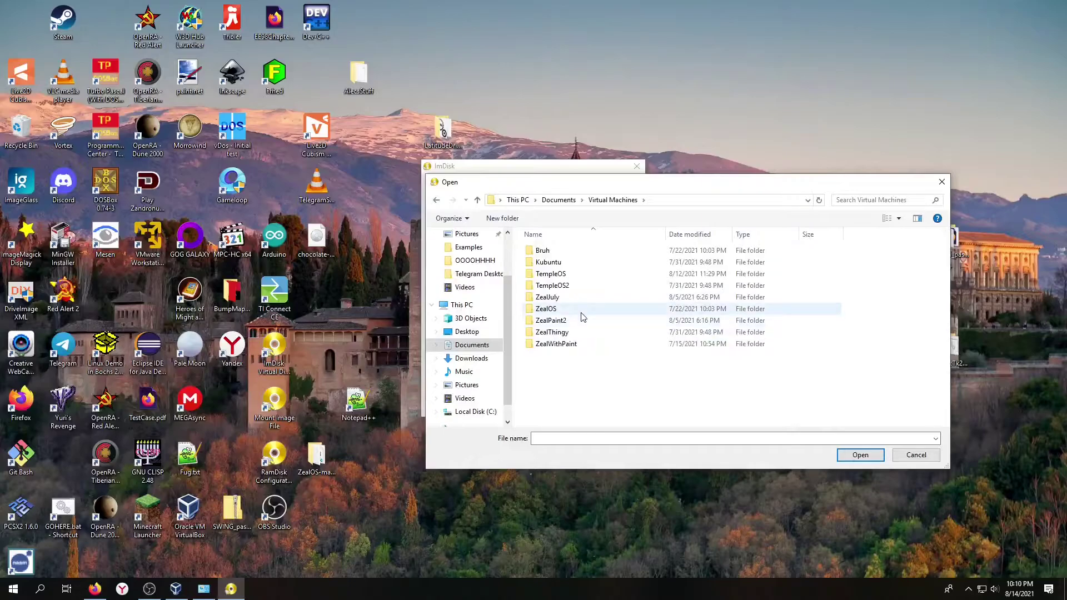
double_click(578, 274)
click(562, 263)
click(860, 455)
click(475, 342)
click(578, 406)
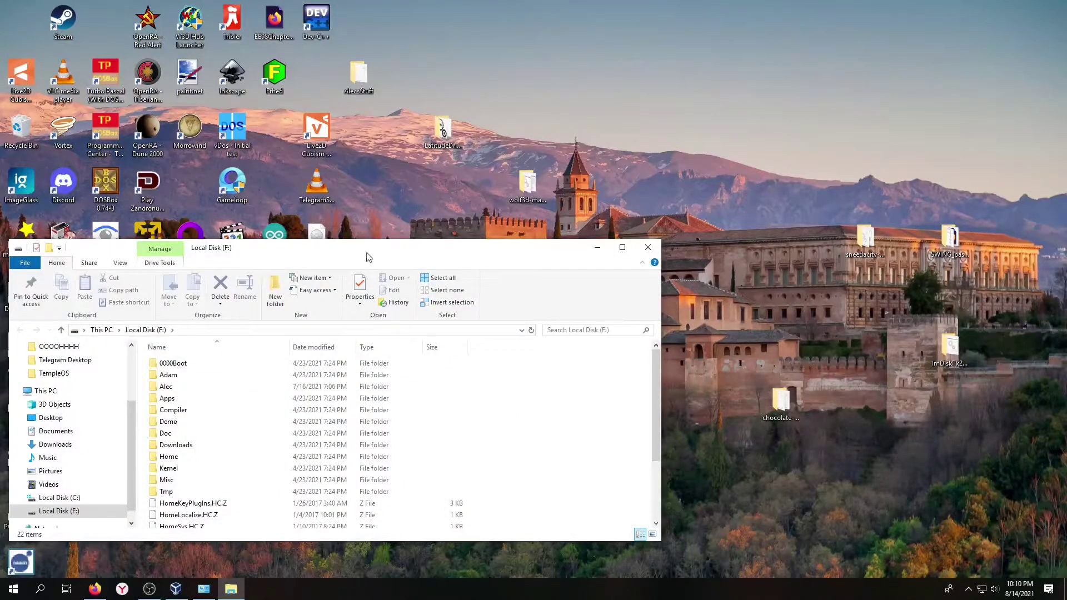
Step: Create a folder named Doom inside the Alec folder on drive F: and open it
drag(360, 254, 387, 209)
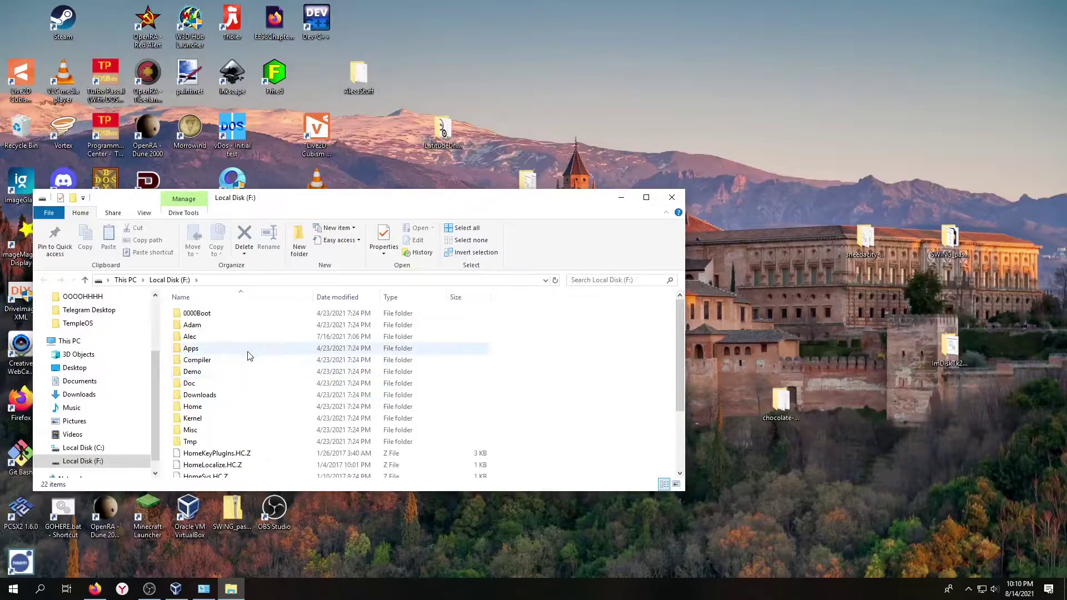
double_click(357, 336)
right_click(197, 366)
mouse_move(259, 345)
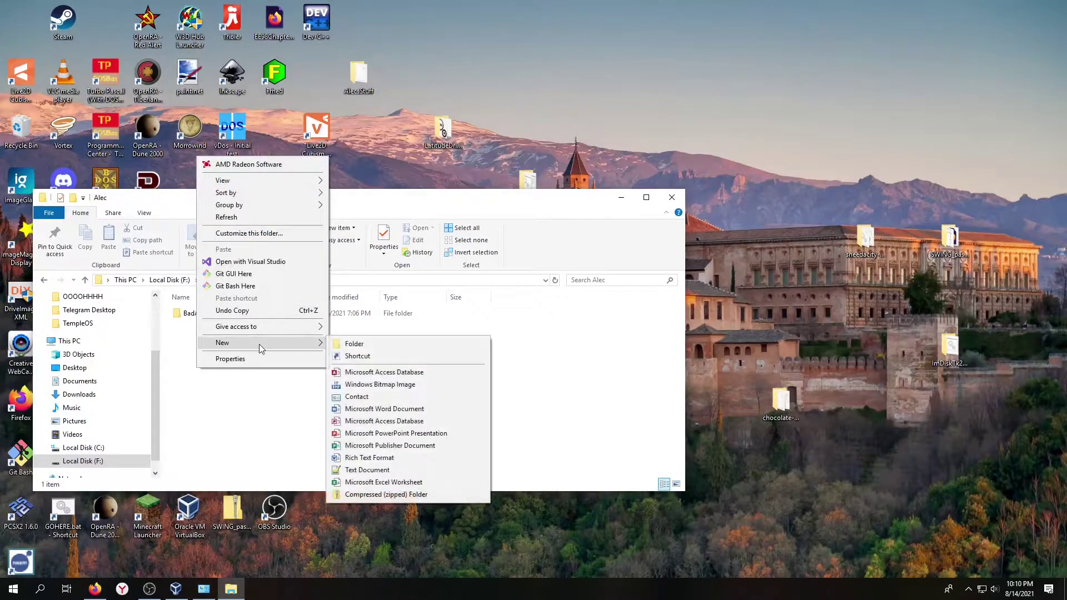
click(380, 344)
text(Doom)
key(Return)
click(390, 332)
double_click(391, 328)
Step: Copy all the contents of the desktop's chocolate-doom folder into the new Doom folder on drive F:
double_click(781, 400)
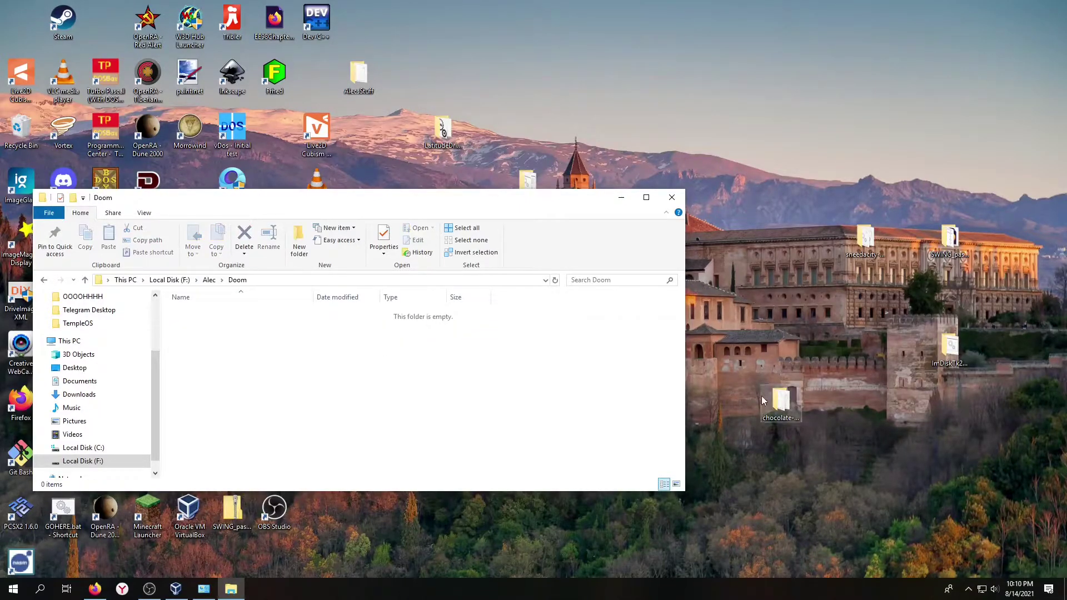
drag(358, 216, 848, 239)
drag(718, 463, 274, 352)
click(275, 353)
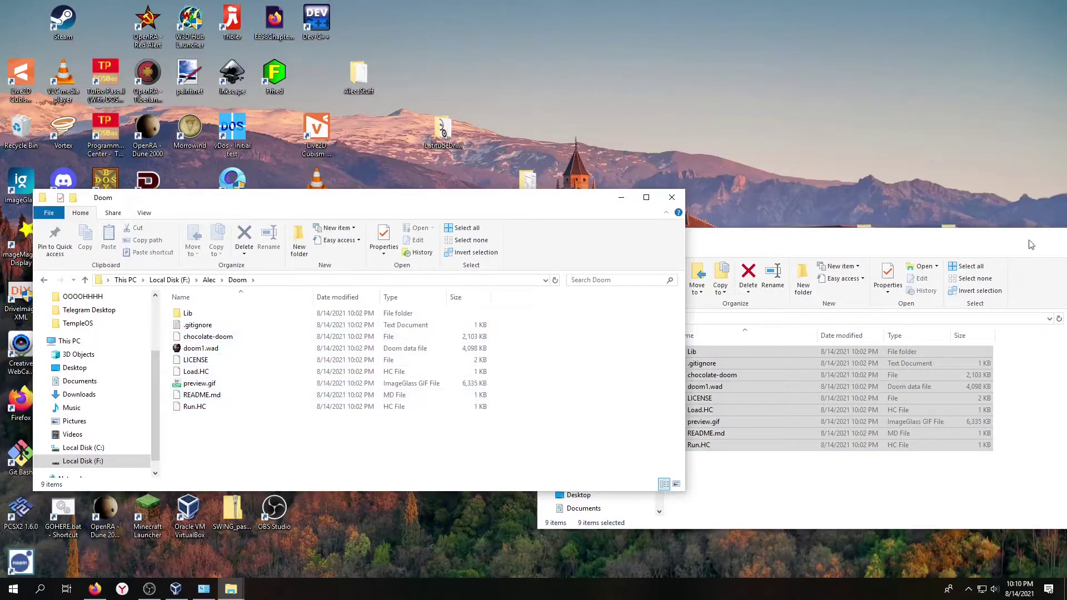
drag(1039, 239, 722, 239)
click(865, 252)
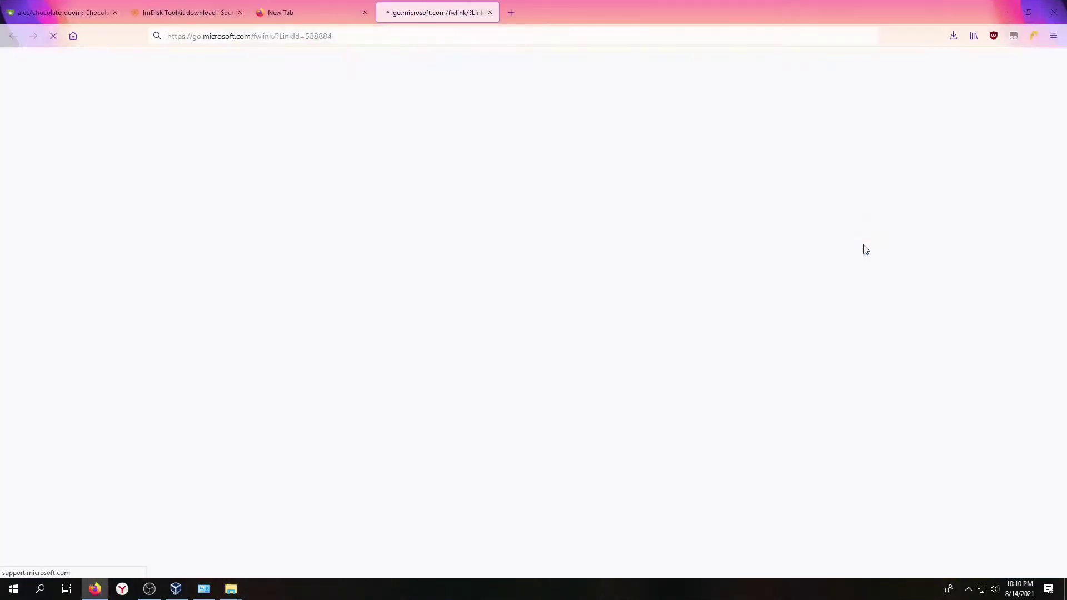
click(1054, 13)
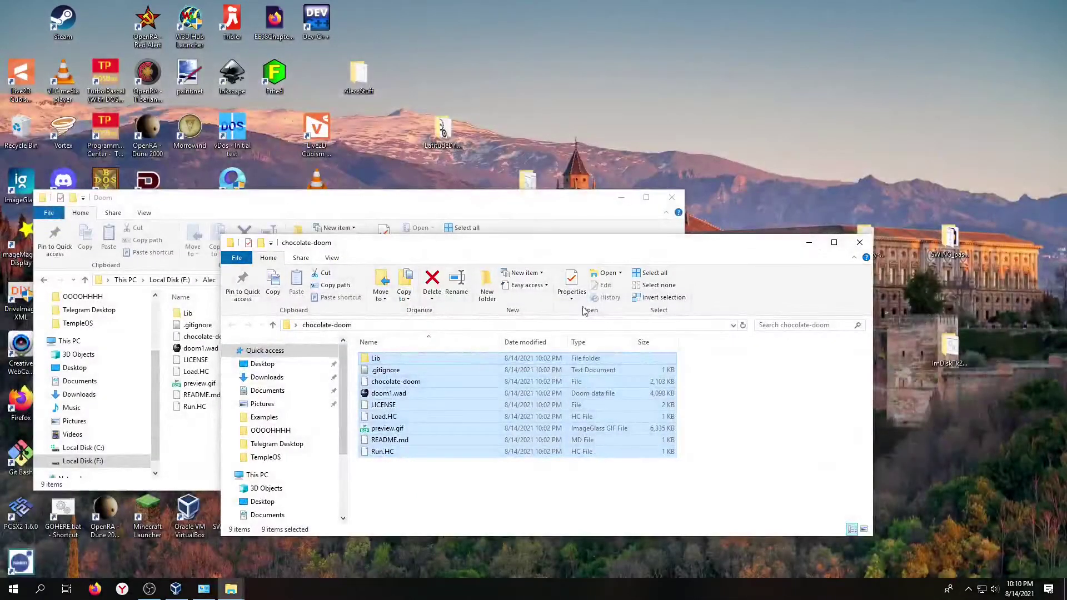
click(503, 495)
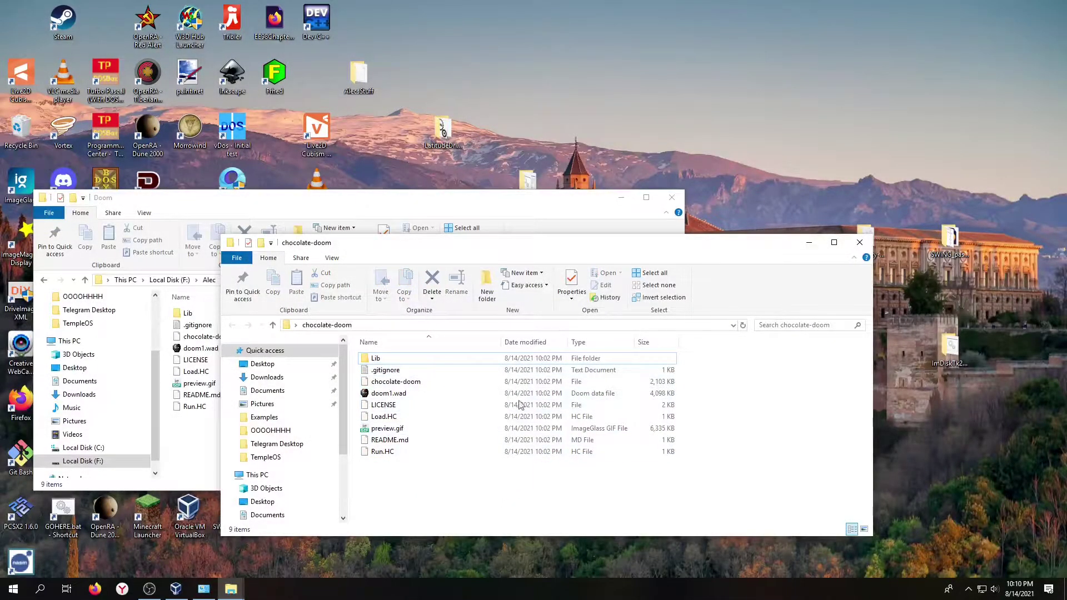
Step: Return to the Doom folder window and unmount the ImDisk virtual disk F:
click(534, 231)
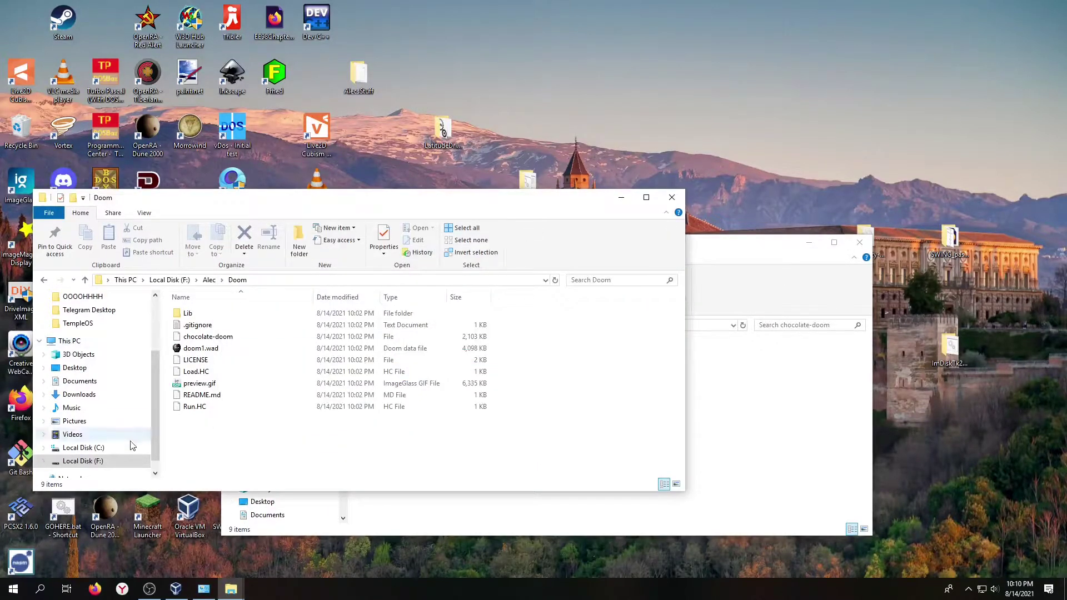
right_click(123, 461)
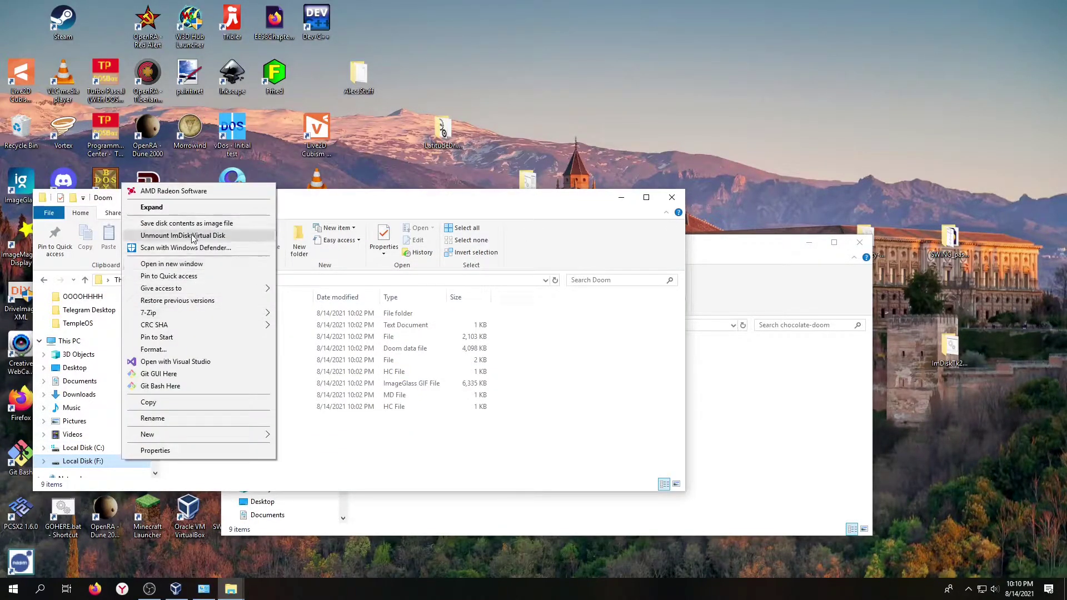
click(167, 235)
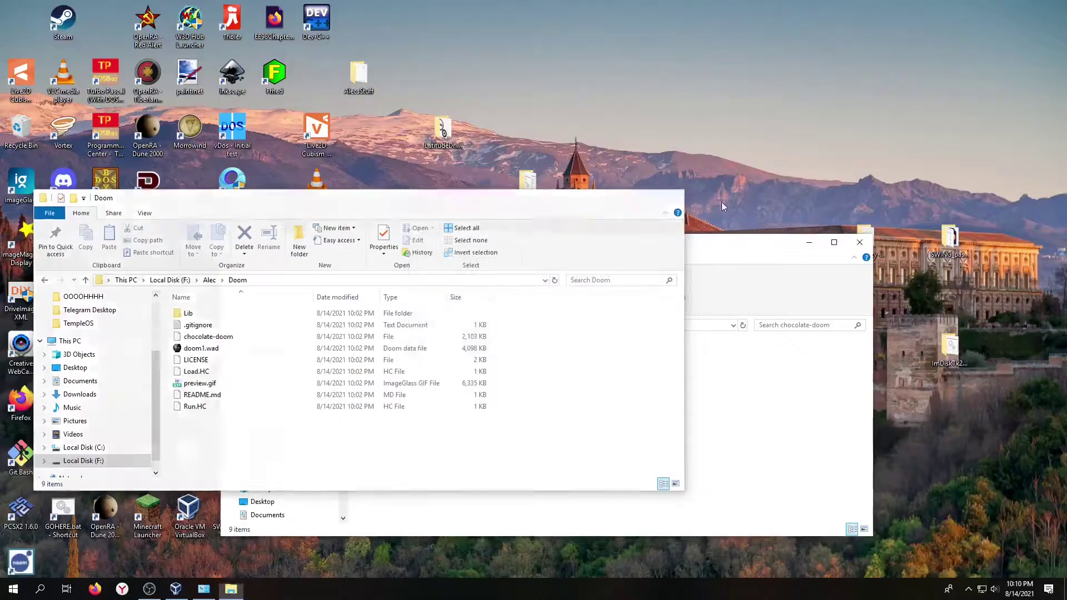
Step: Launch VMware Workstation 16 Player and start the TempleOS virtual machine
click(13, 589)
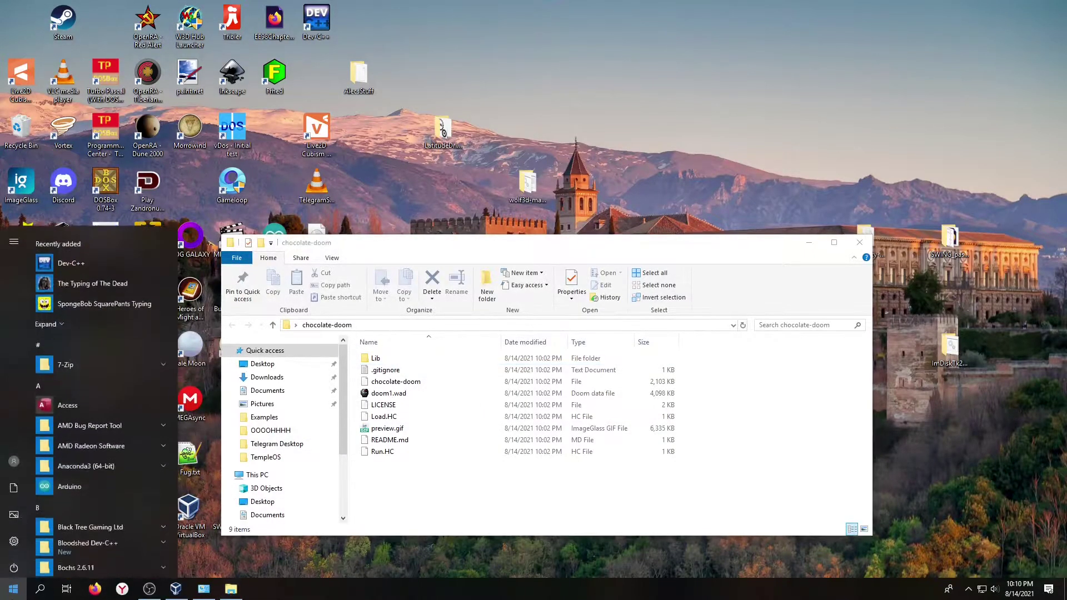
text(vmw)
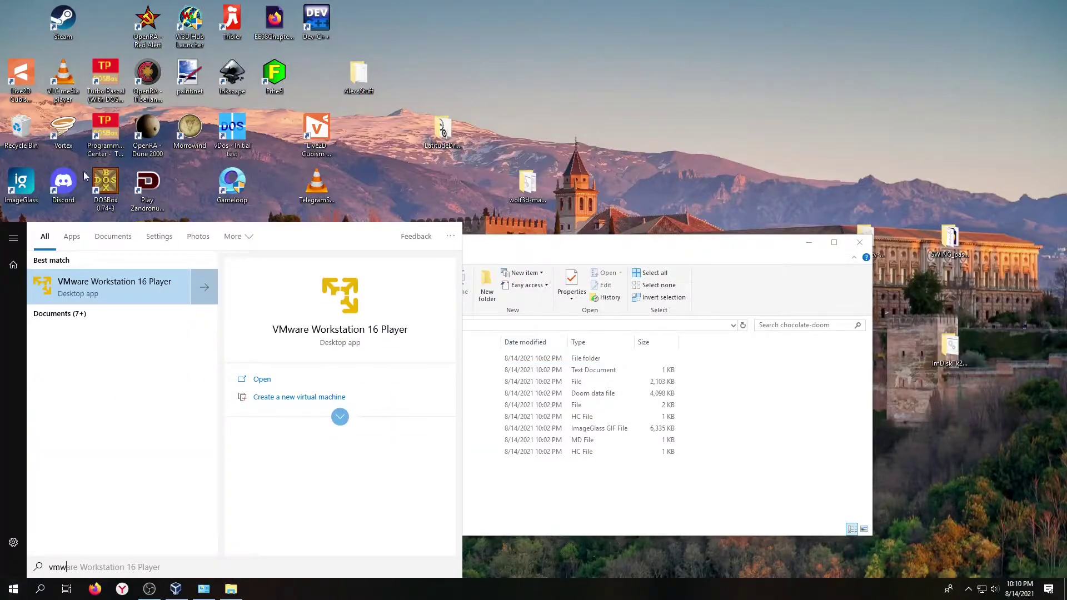
click(129, 285)
double_click(134, 265)
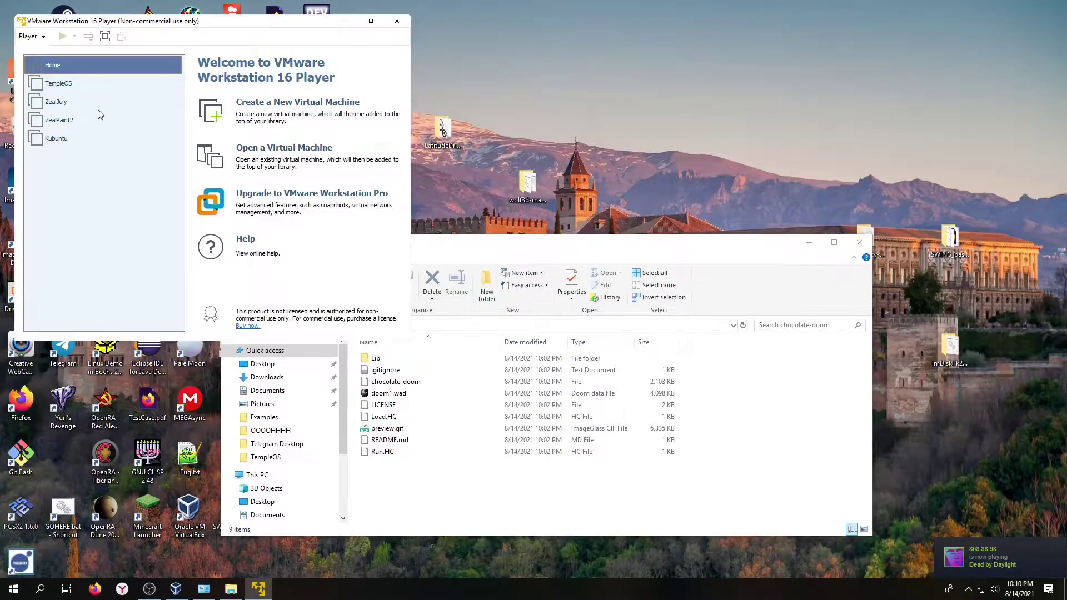
click(100, 83)
double_click(107, 88)
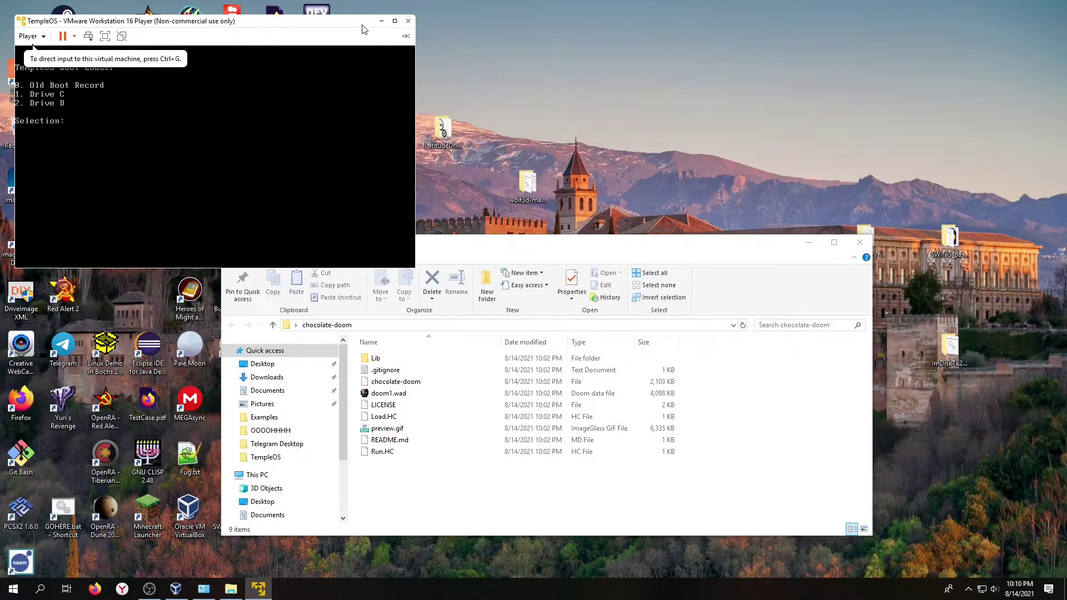
Step: Maximize the virtual machine window, boot TempleOS from Drive C, and release input back to the host
click(394, 20)
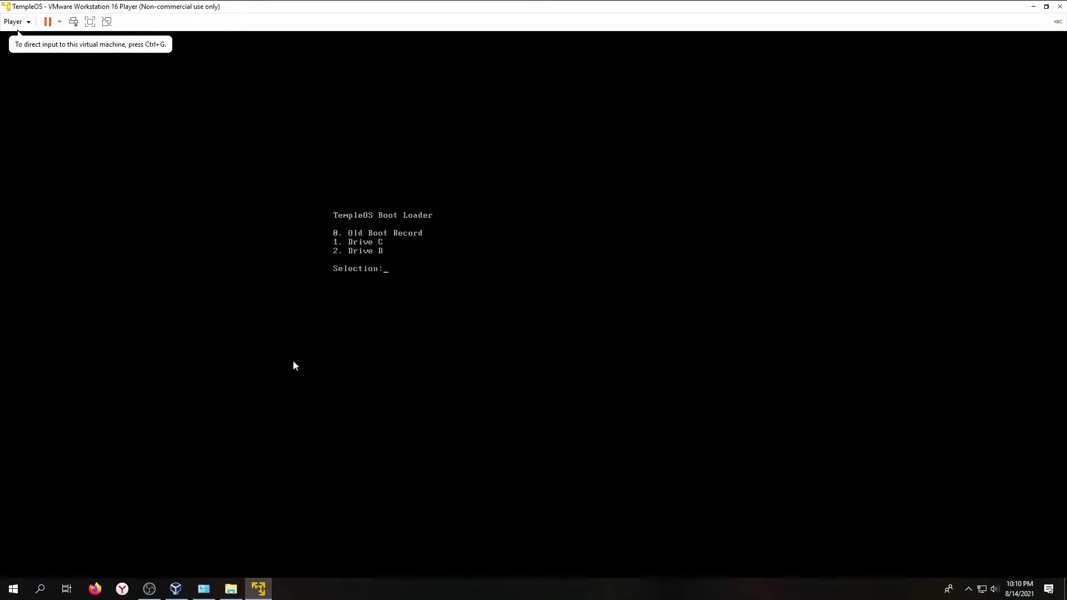
click(365, 161)
key(1)
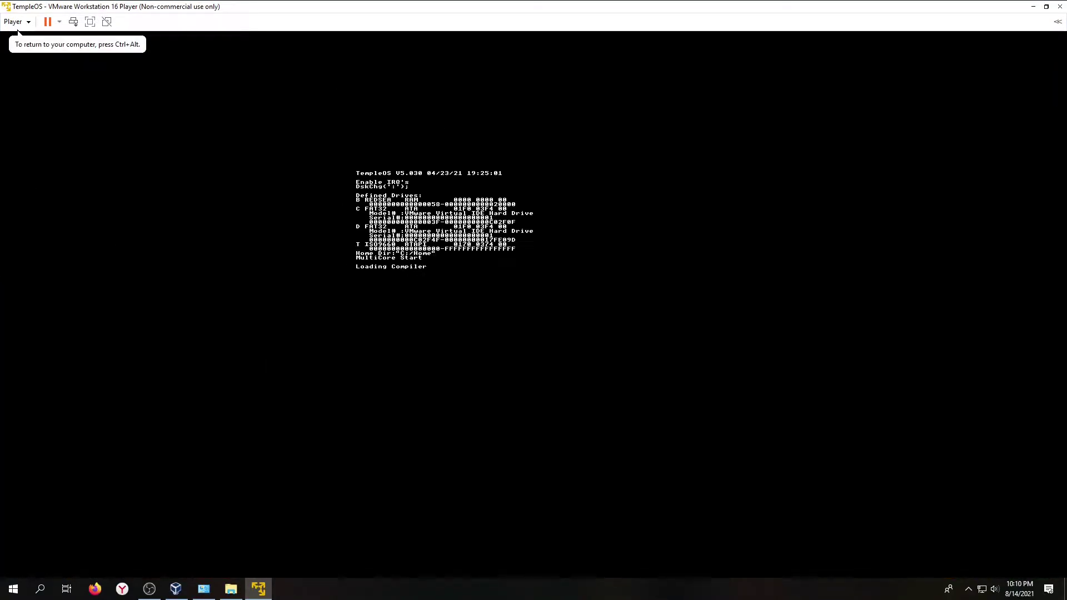
key(ctrl+alt)
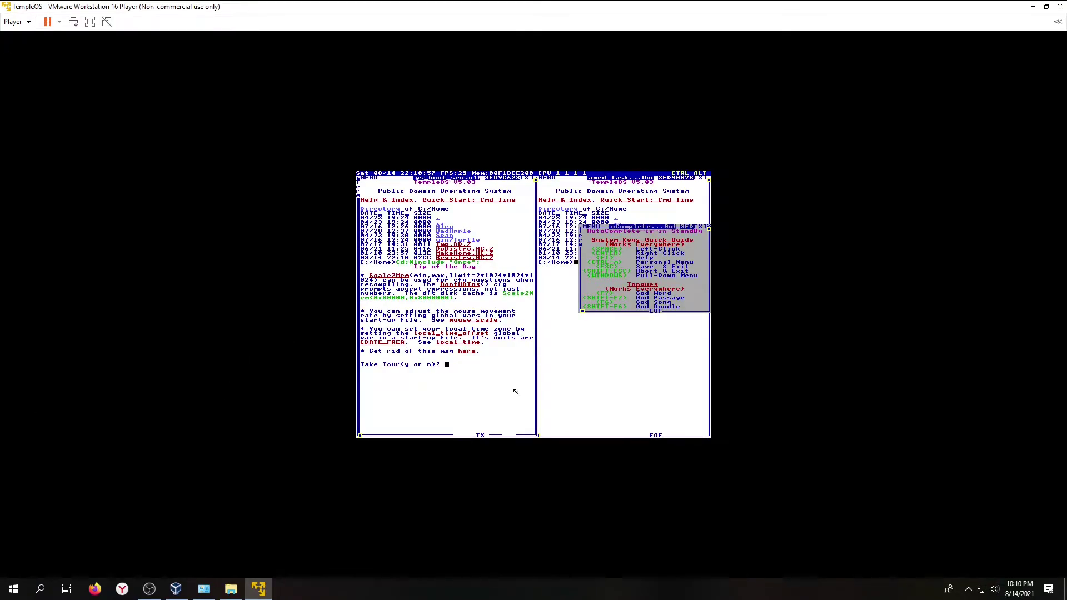